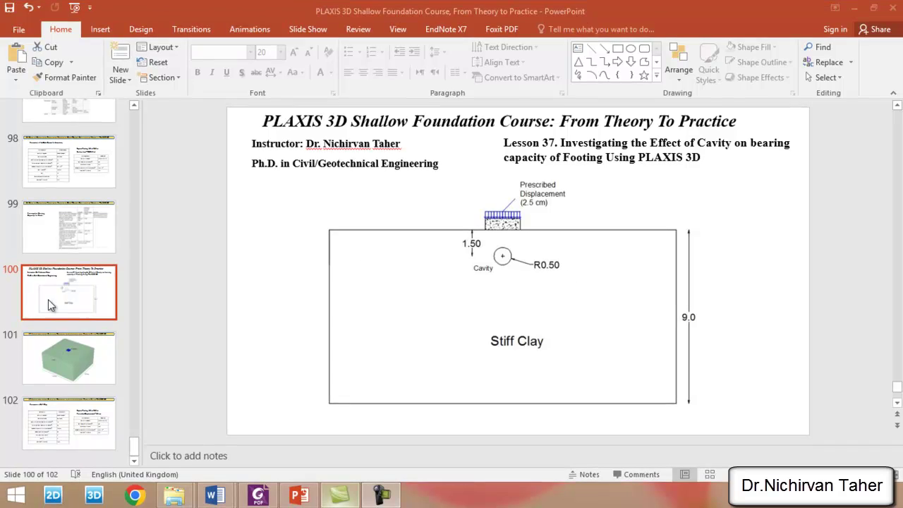
Step: Review the 3D geometry and cross-section slides, and switch to PLAXIS 3D to inspect the footing and cavity model
click(87, 362)
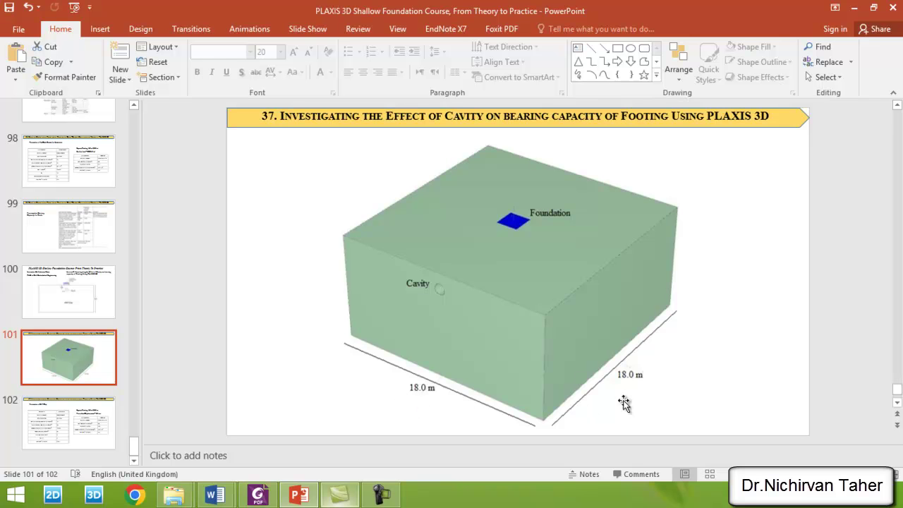
click(93, 299)
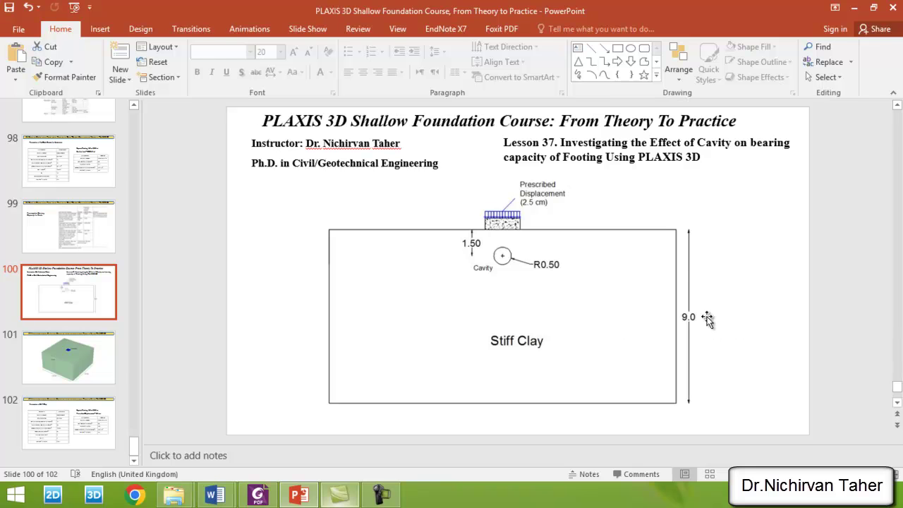
key(alt+Tab)
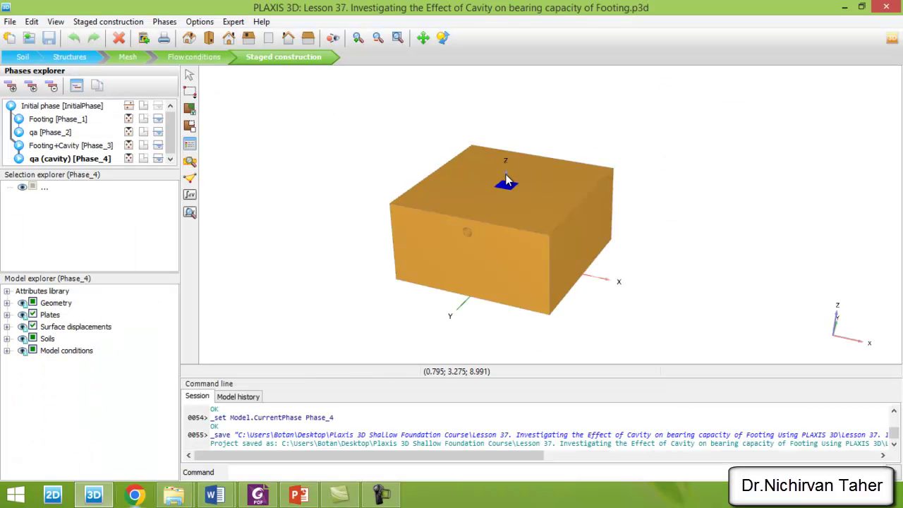
scroll(527, 185, up, 3)
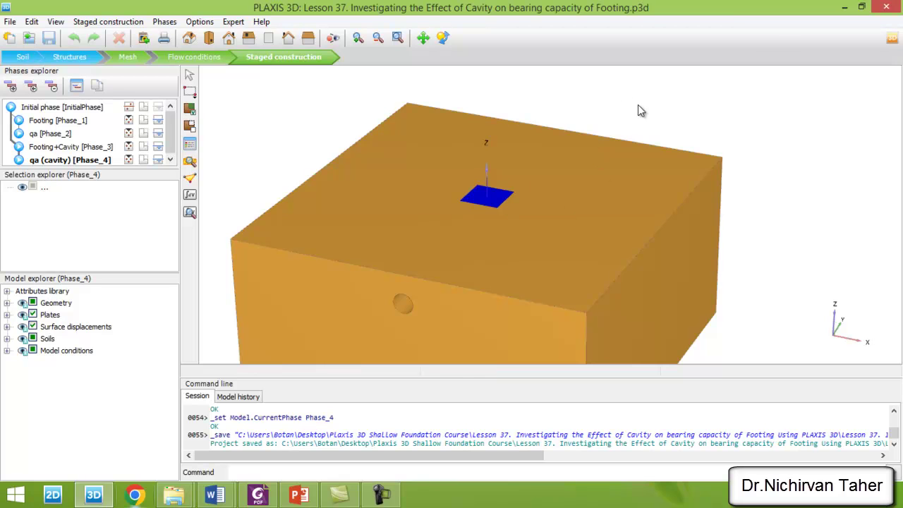
scroll(643, 110, down, 2)
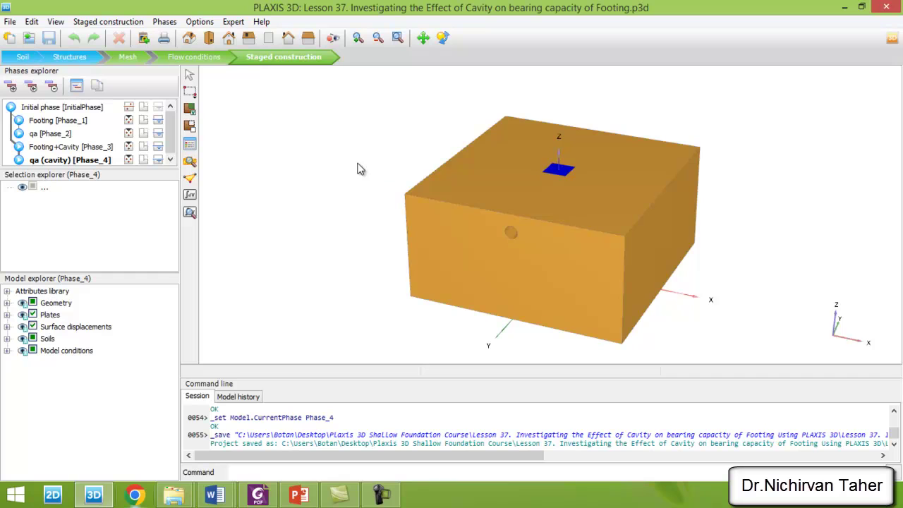
Step: Calculate all construction phases, ignoring the feedback about unselected curve points, and save the project
click(190, 195)
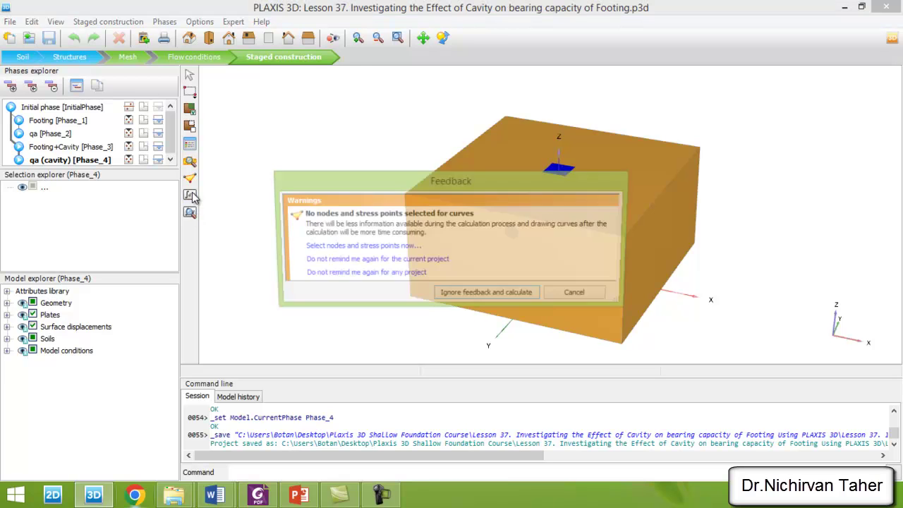
click(461, 296)
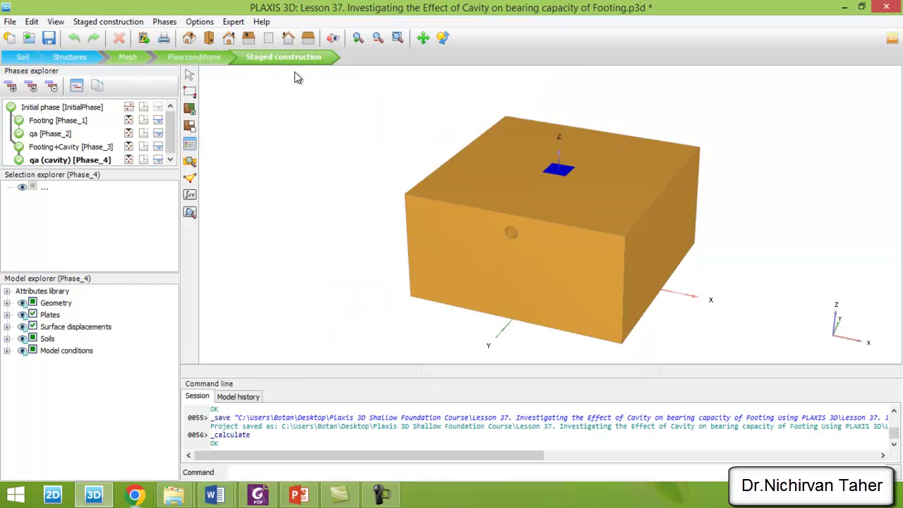
scroll(174, 134, down, 1)
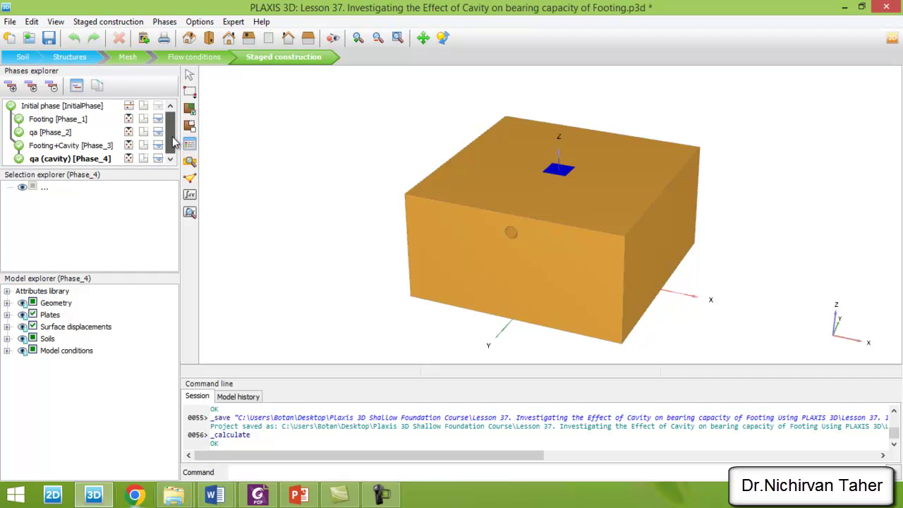
click(48, 37)
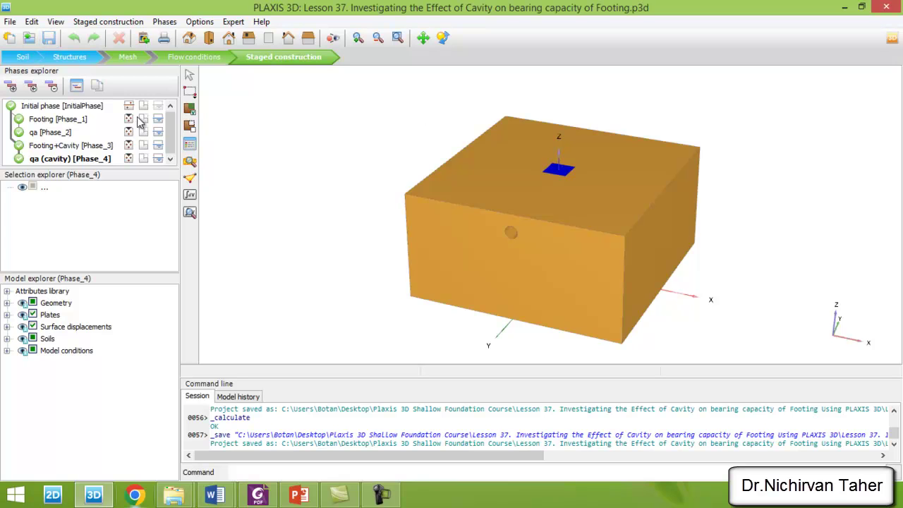
Step: Examine the reached values of the qa [Phase_2] and qa (cavity) [Phase_4] phases in the phase settings
click(48, 134)
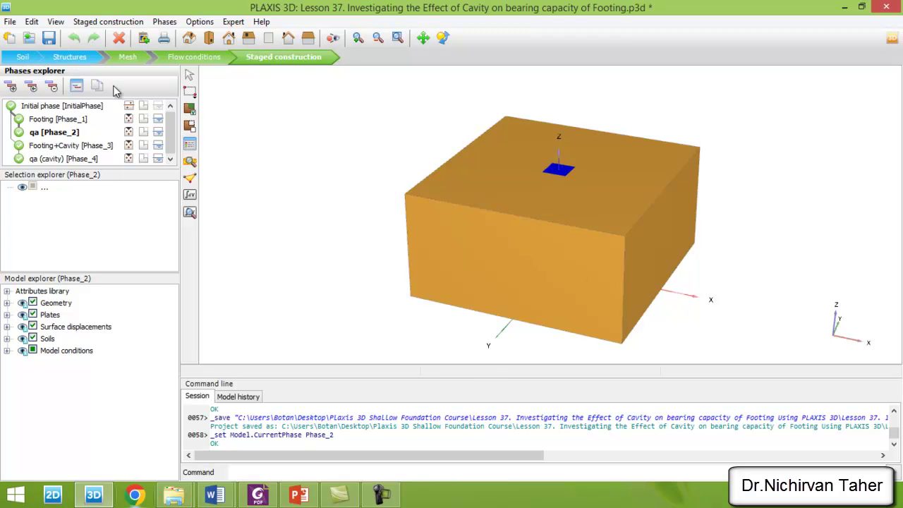
click(77, 86)
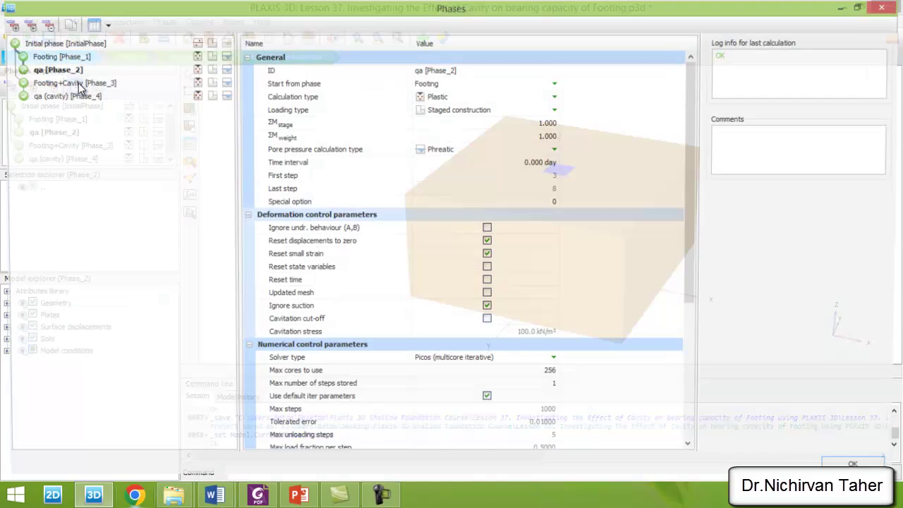
drag(696, 249, 706, 437)
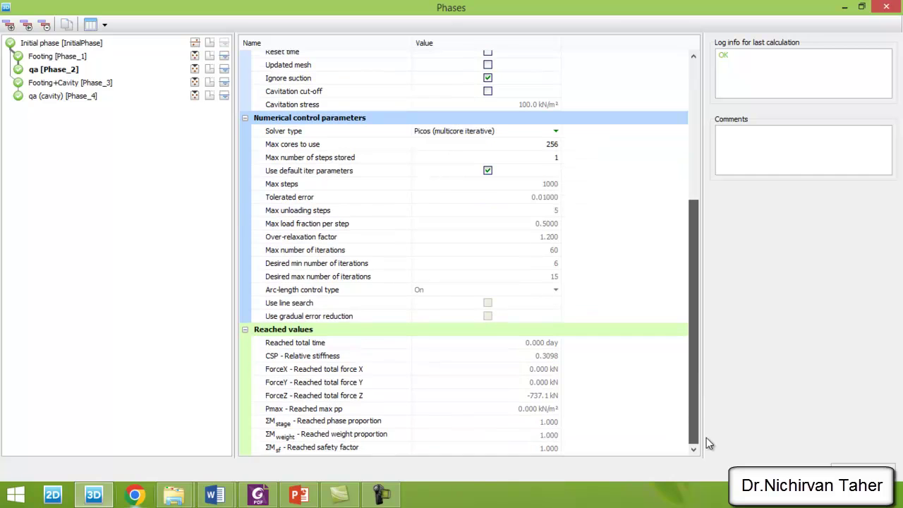
click(56, 98)
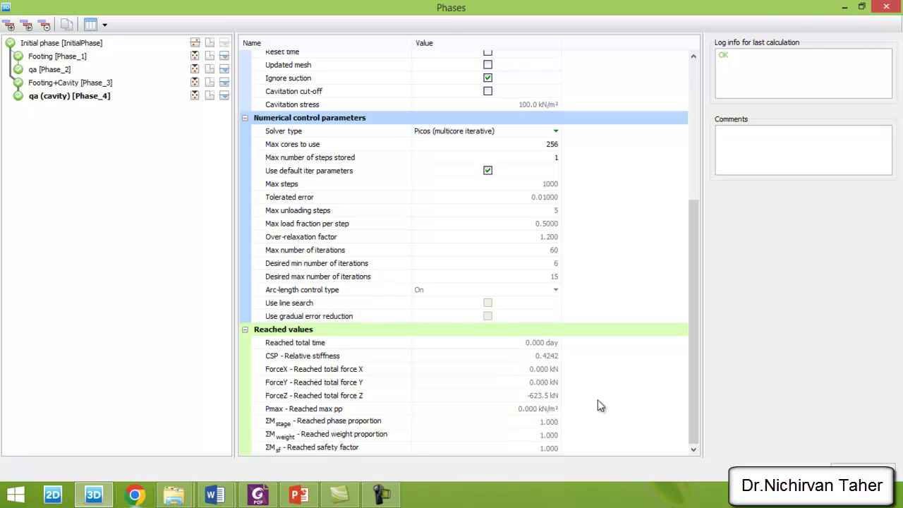
Step: Create a new Excel worksheet file named "Lesson 37." in the Lesson 37 project folder and open it
mouse_move(174, 493)
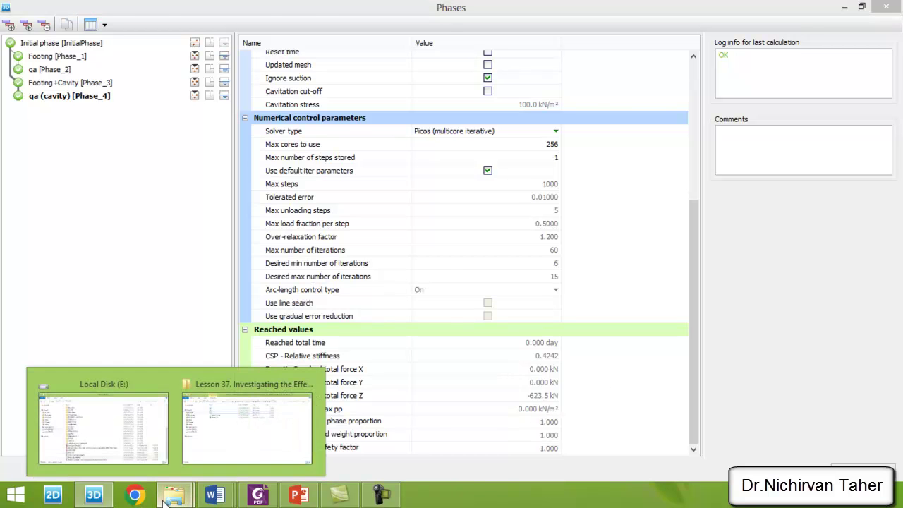
click(261, 409)
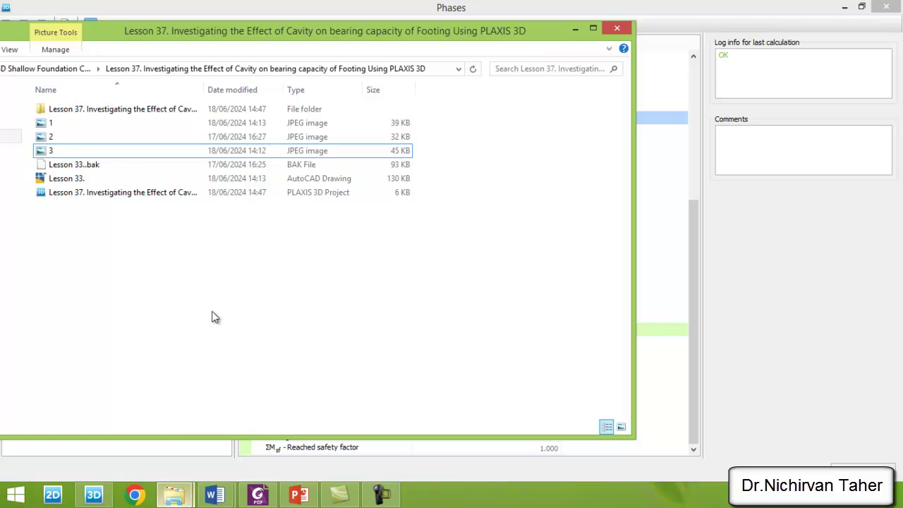
right_click(139, 268)
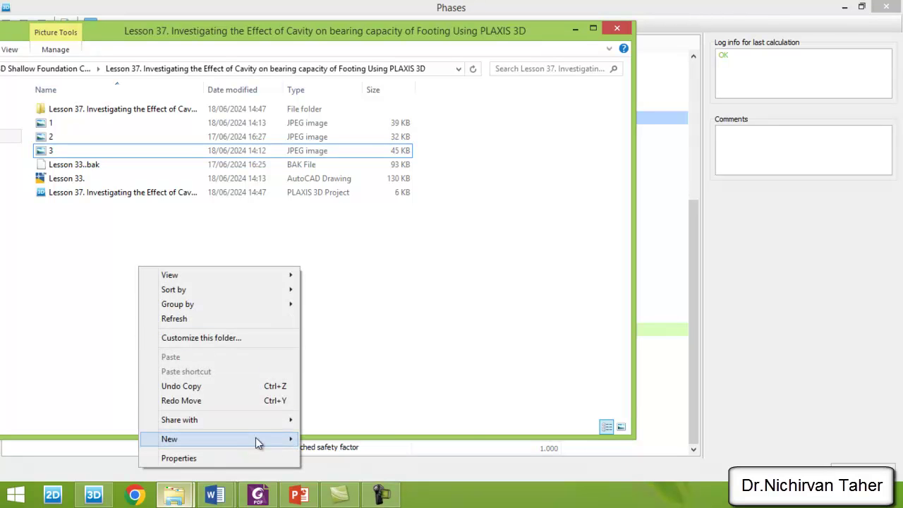
mouse_move(274, 439)
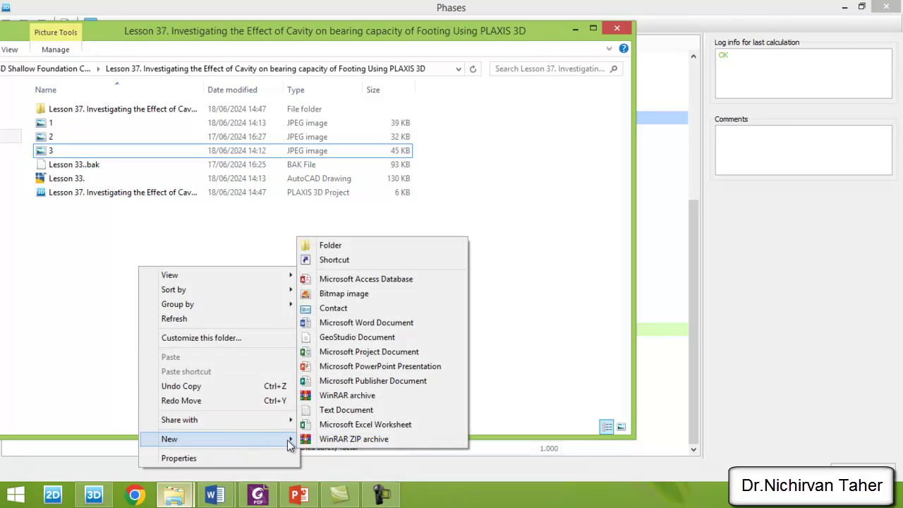
click(339, 425)
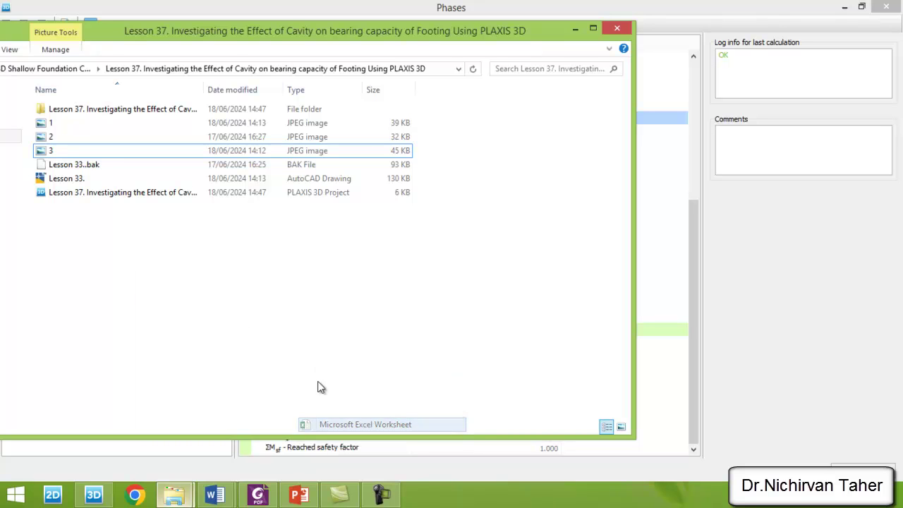
text(Lesson 37.)
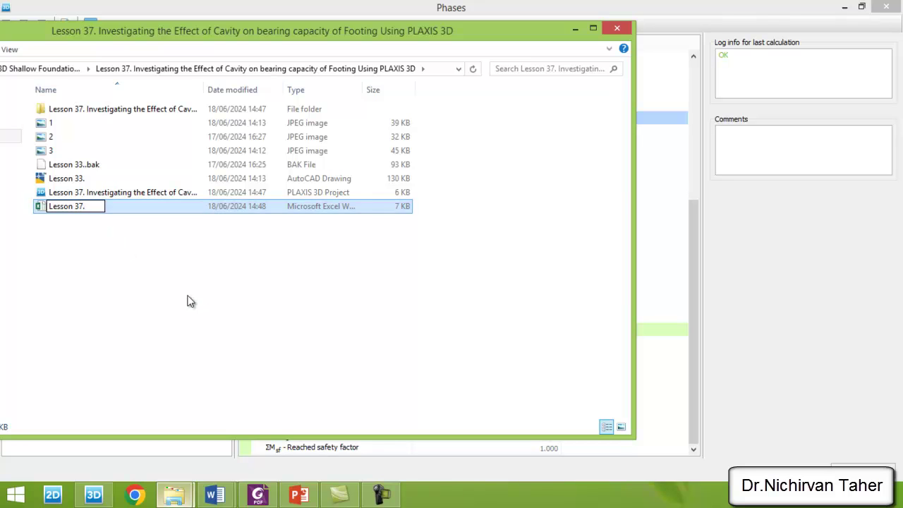
click(100, 211)
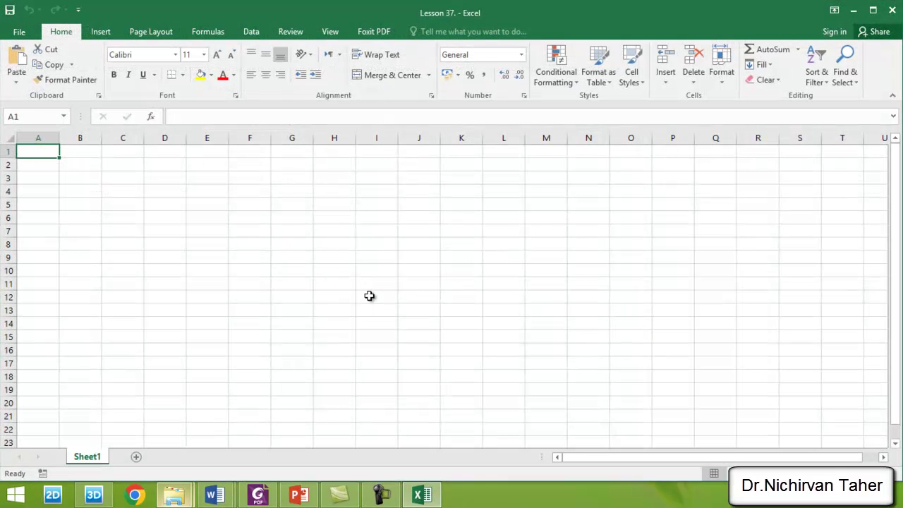
Step: Enter the table headers "Case" in F8, "Force (kN)" in G8 and "qa" in H8
click(295, 246)
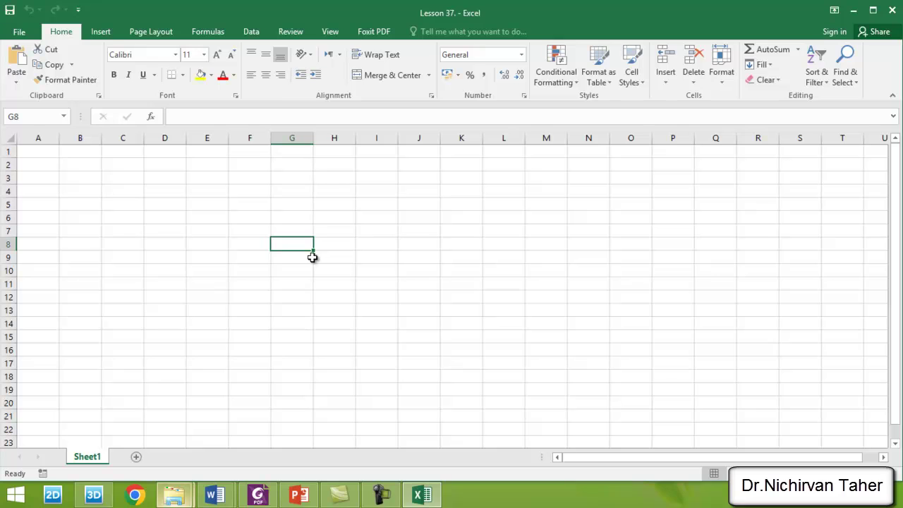
text(Force (kN)
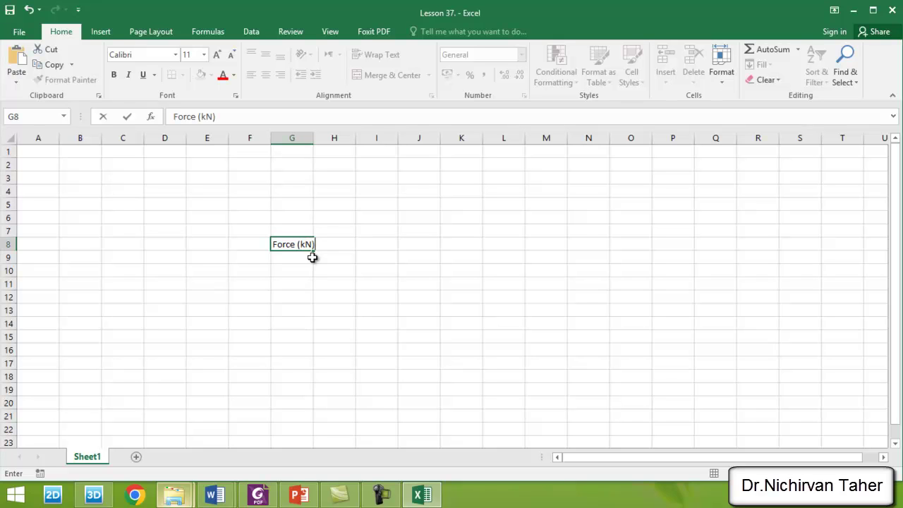
click(244, 242)
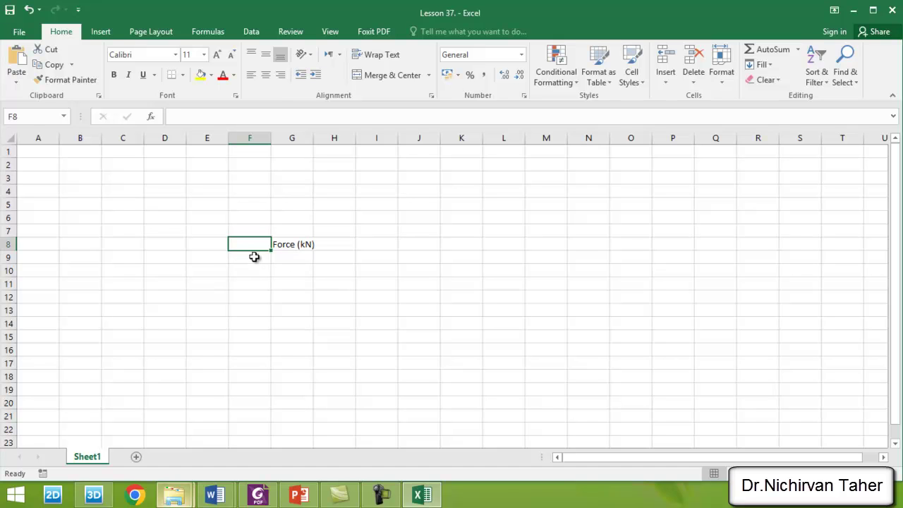
click(343, 244)
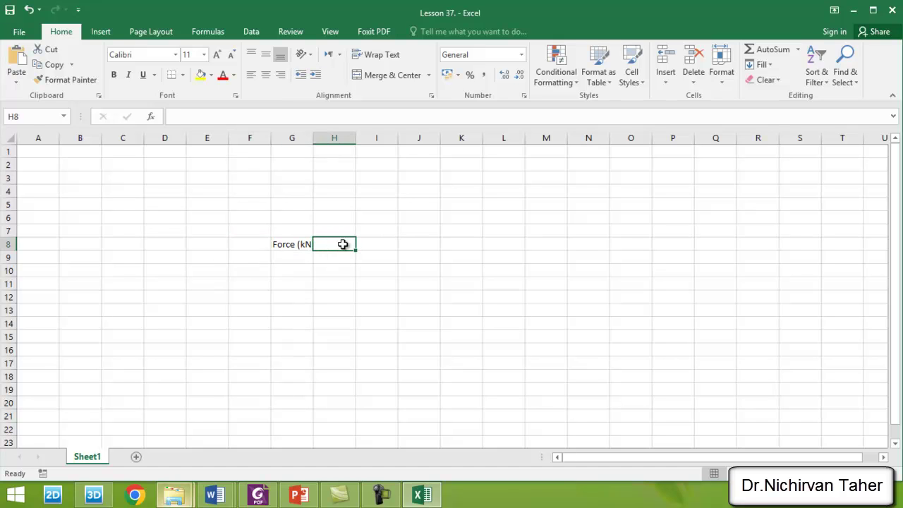
text(qa)
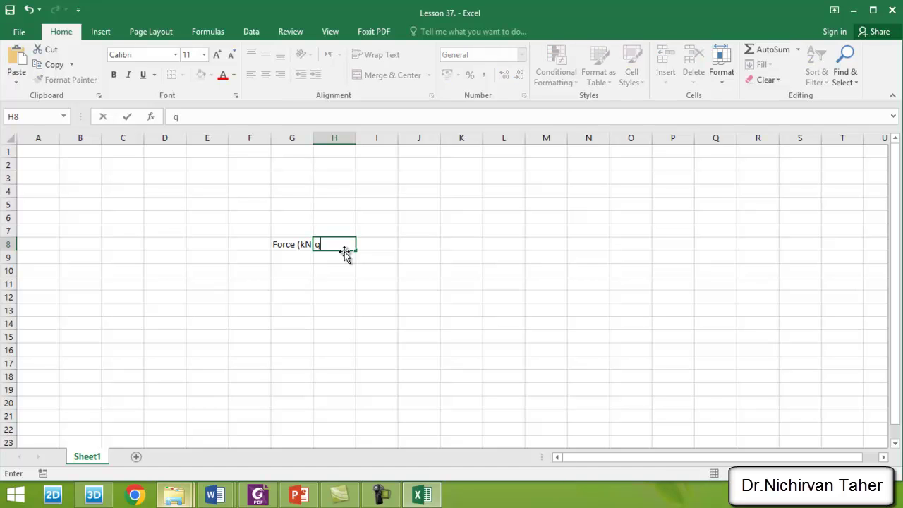
click(250, 244)
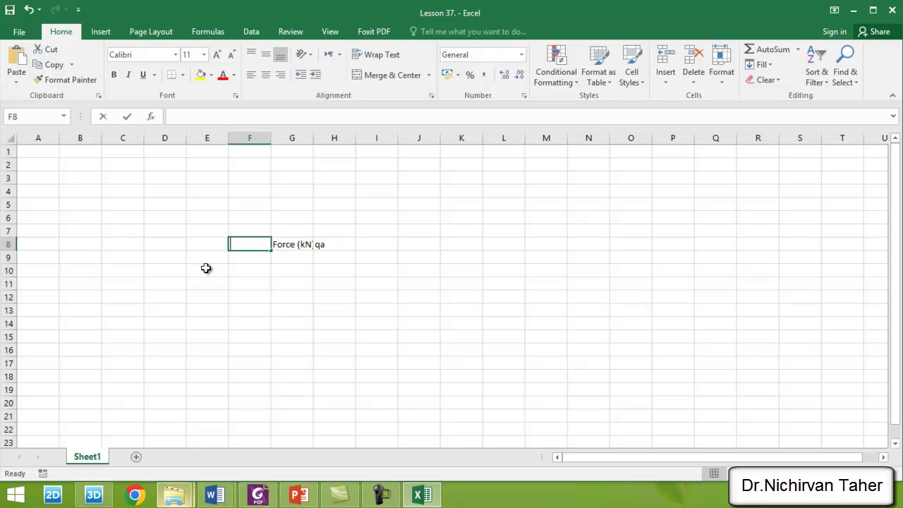
text(Case)
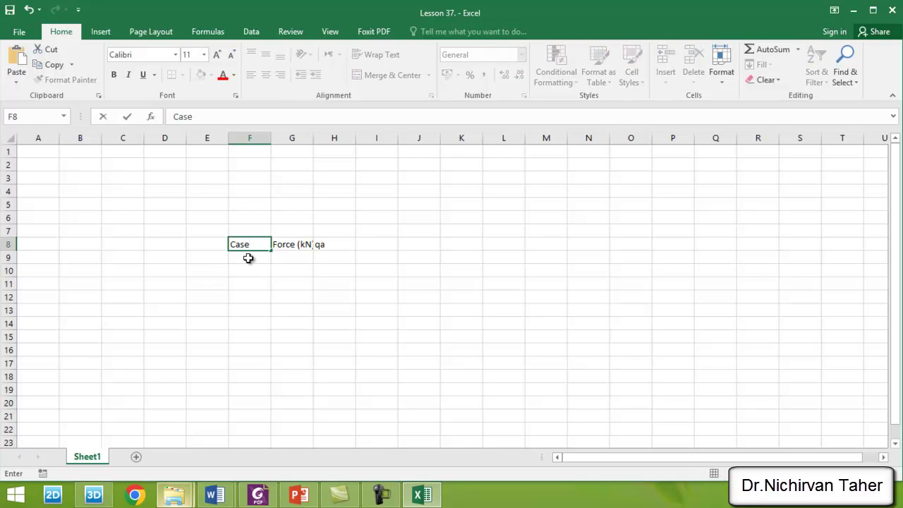
Step: Label the case rows "no cavity" in F9 and "cacity" in F10, and autofit column G to its header
click(249, 258)
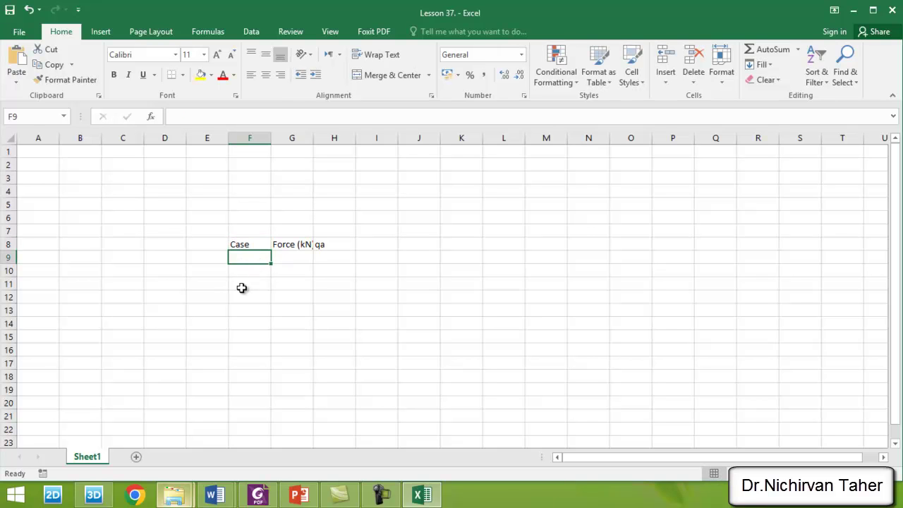
text(no cavity)
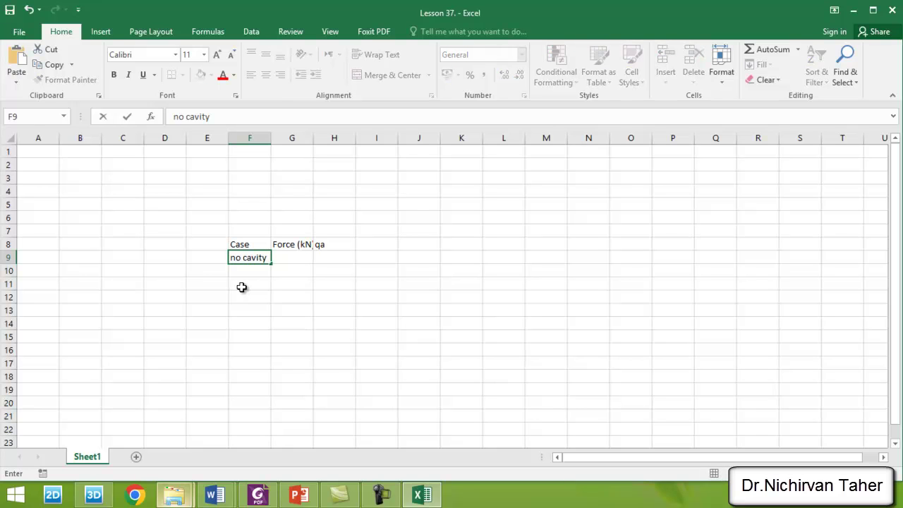
click(247, 272)
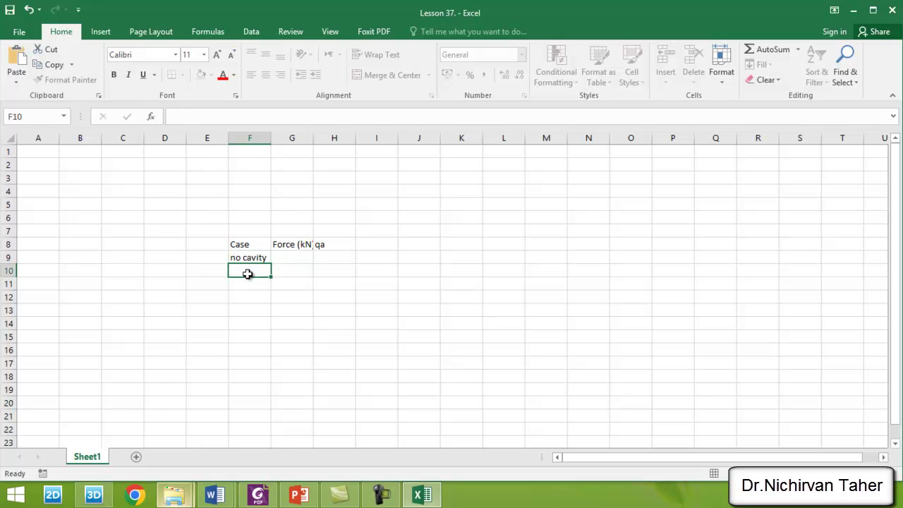
text(cac)
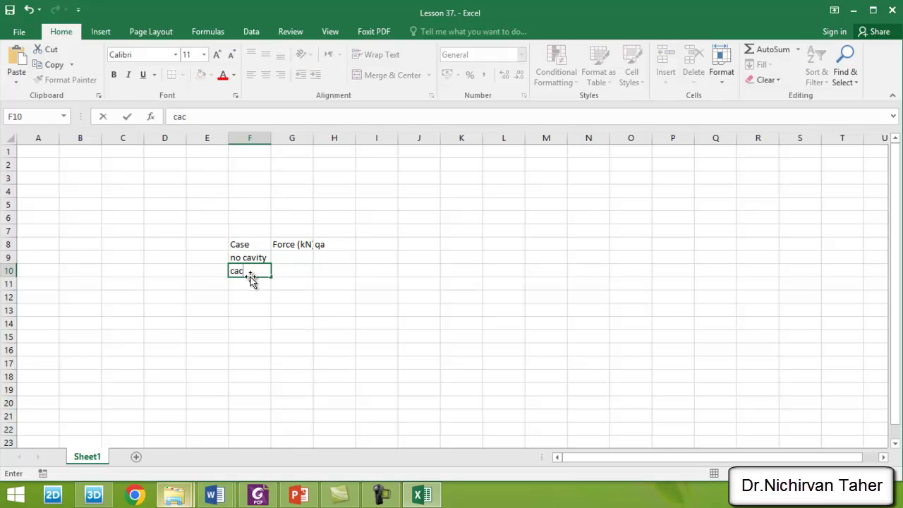
text(ity)
click(293, 257)
double_click(313, 138)
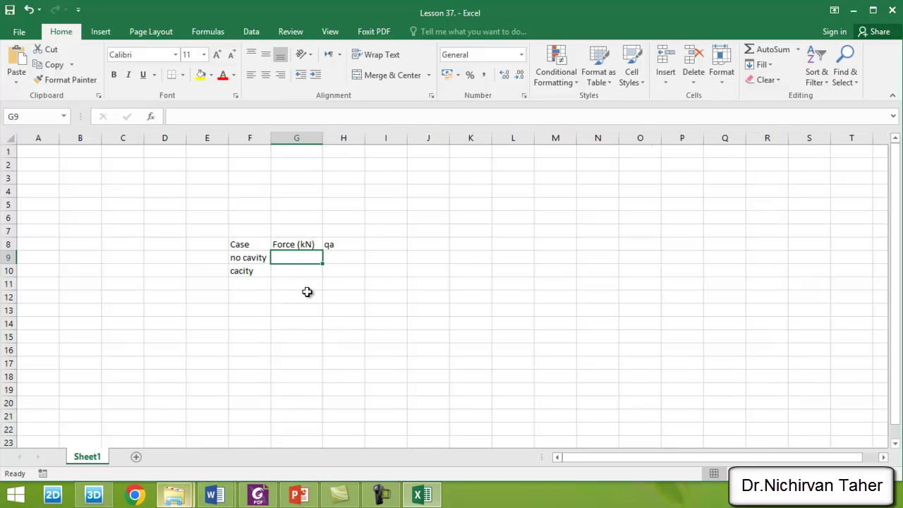
Step: Look up the reached total force Z of qa [Phase_2] in PLAXIS 3D and enter 737.1 in G9 of the Excel sheet
click(90, 497)
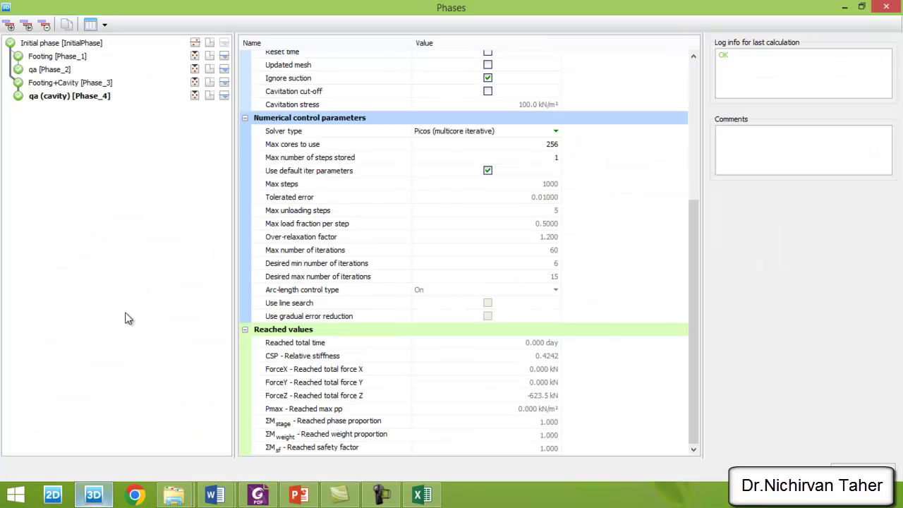
click(50, 71)
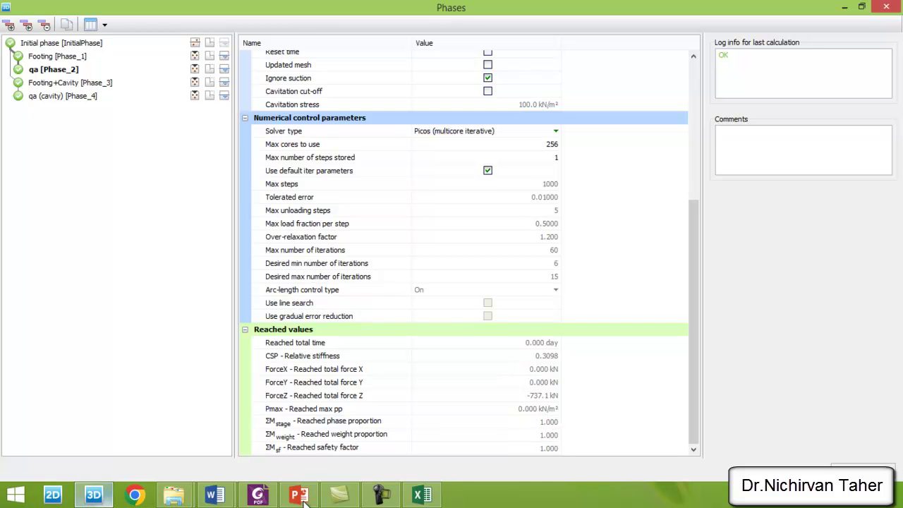
click(421, 494)
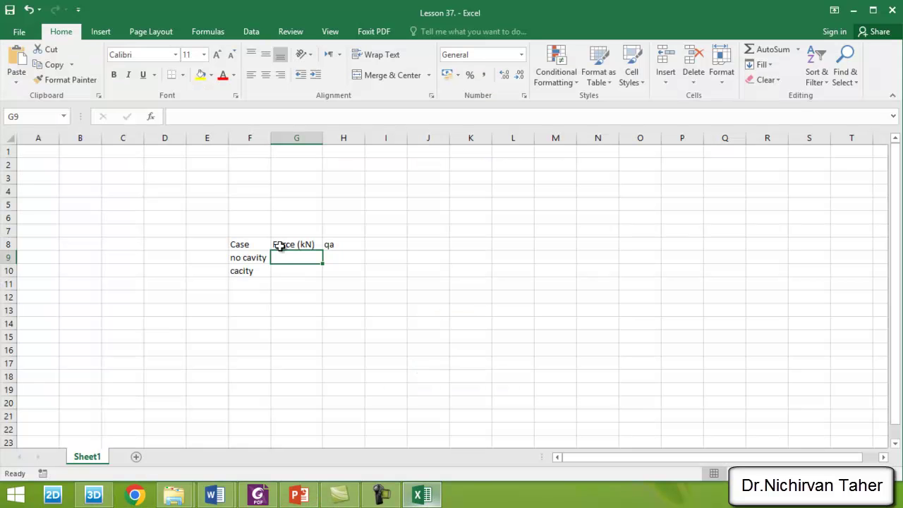
text(731)
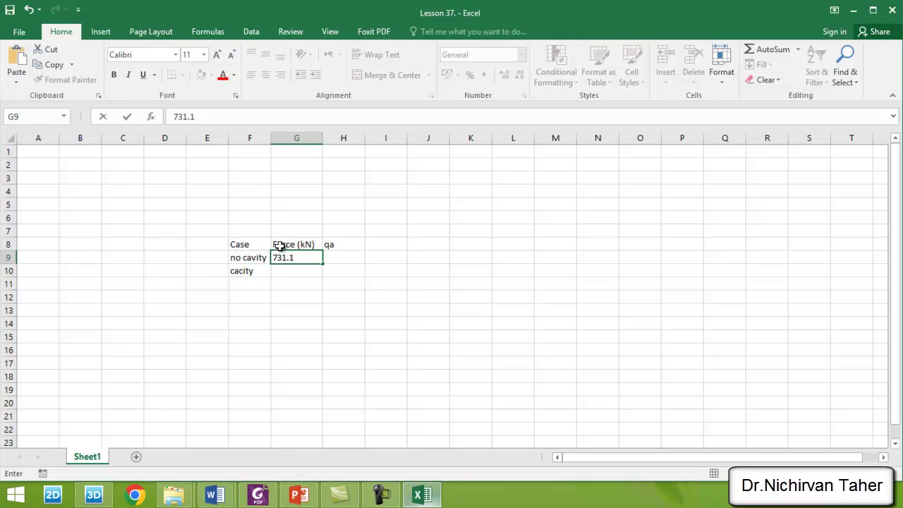
text(.1)
key(Return)
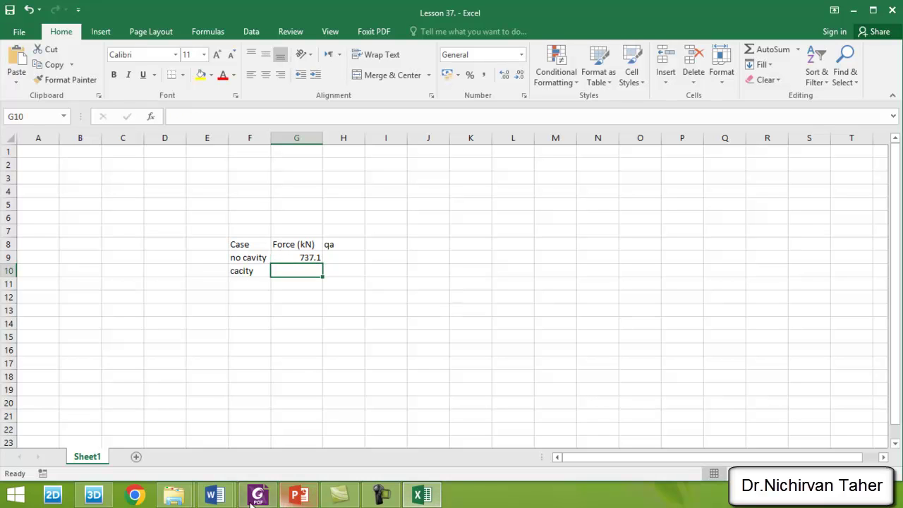
Step: Look up the reached total force Z of qa (cavity) [Phase_4] in PLAXIS 3D and enter 623.5 in G10 of the Excel sheet
click(94, 495)
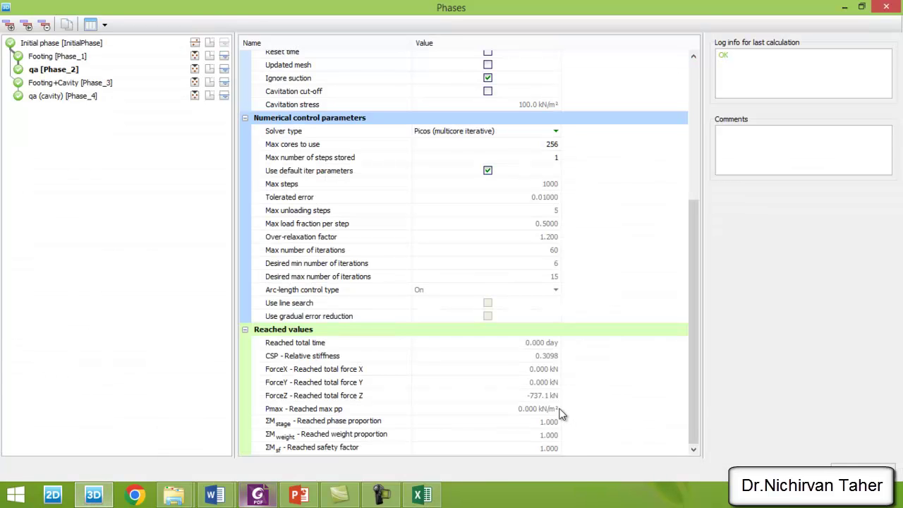
click(54, 95)
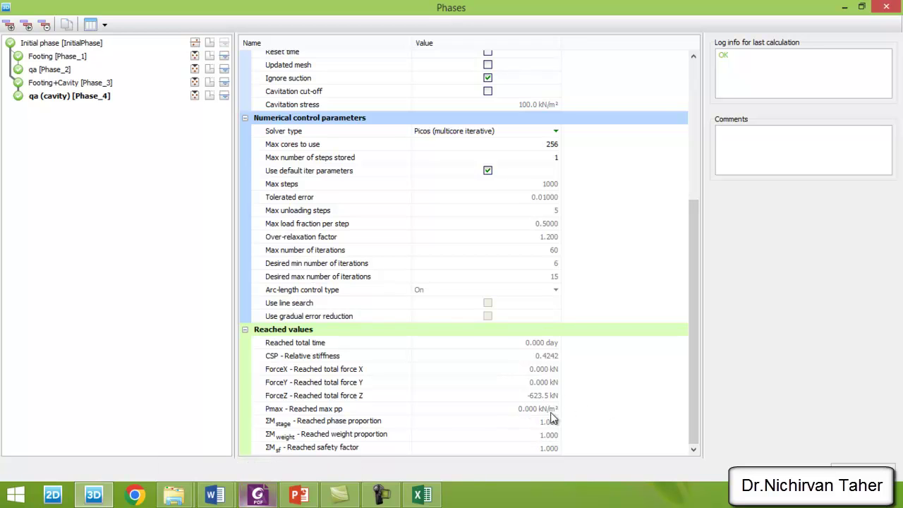
click(423, 496)
text(623.)
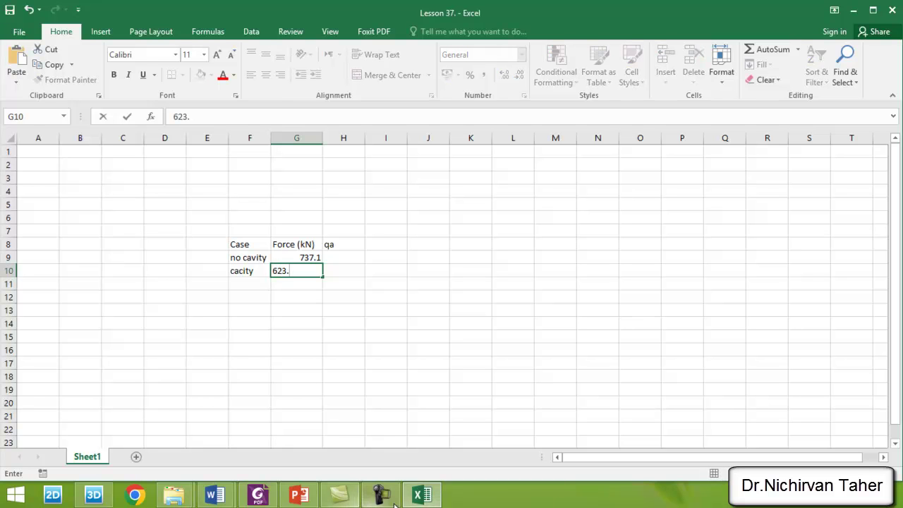
click(342, 495)
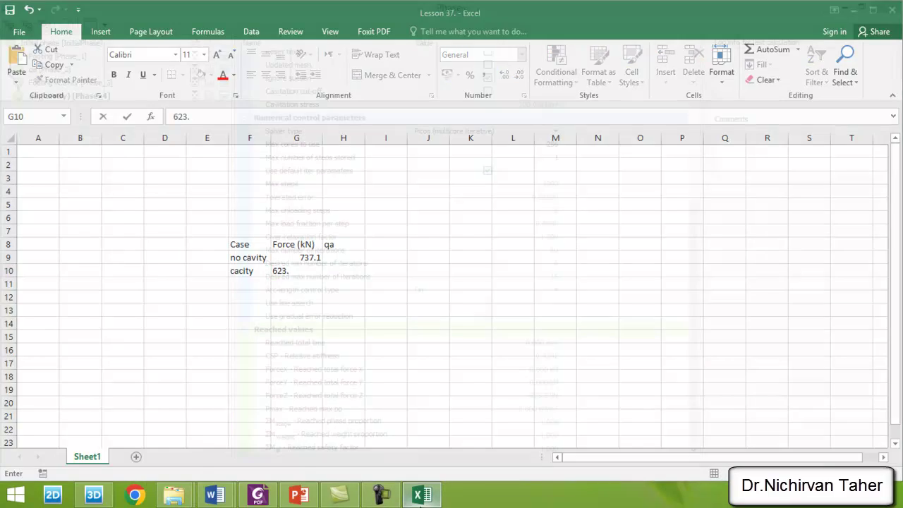
click(421, 495)
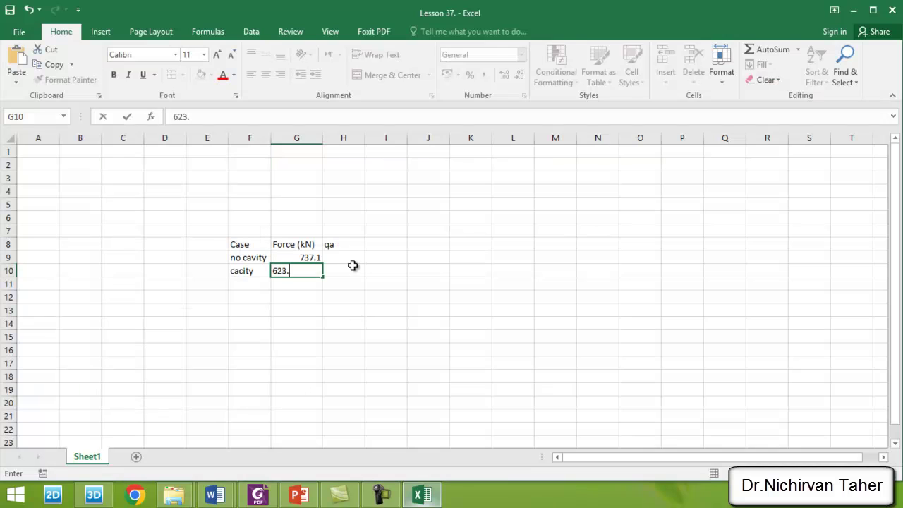
text(.5)
key(Return)
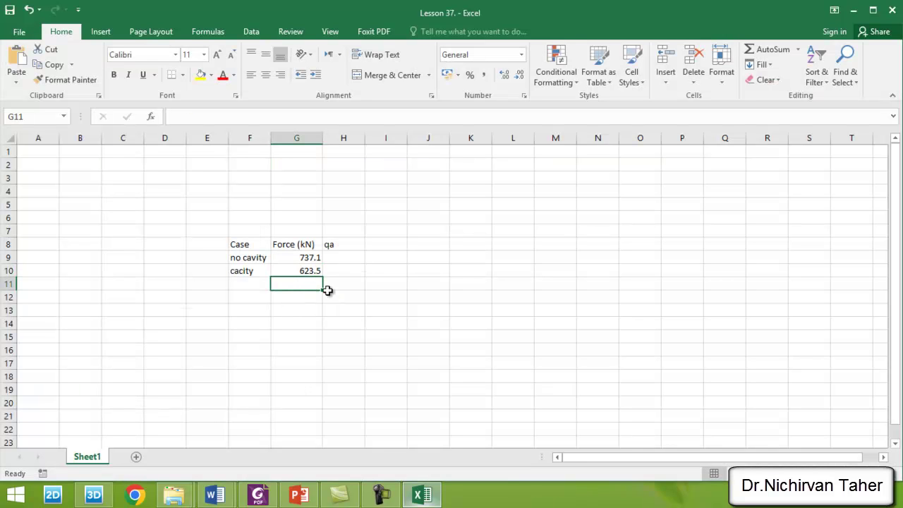
Step: Note the footing area as "a =4" in cell F4 above the table
click(337, 258)
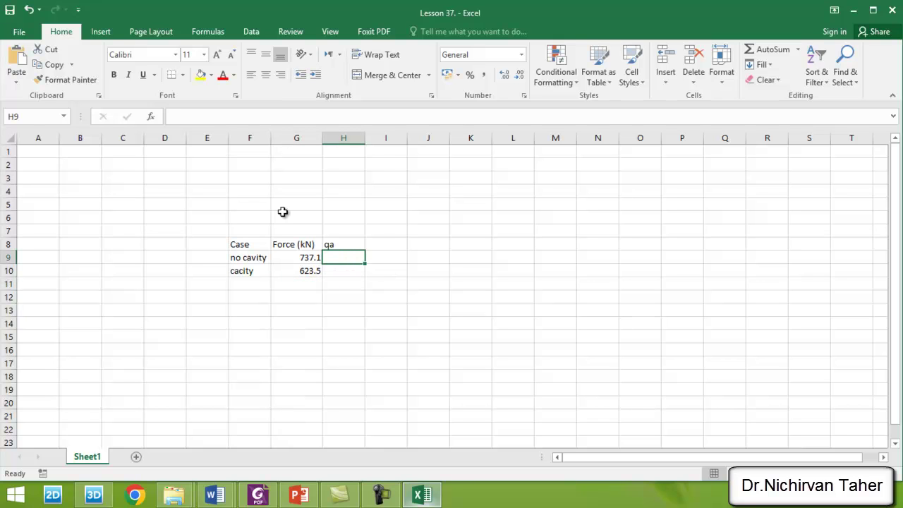
click(252, 191)
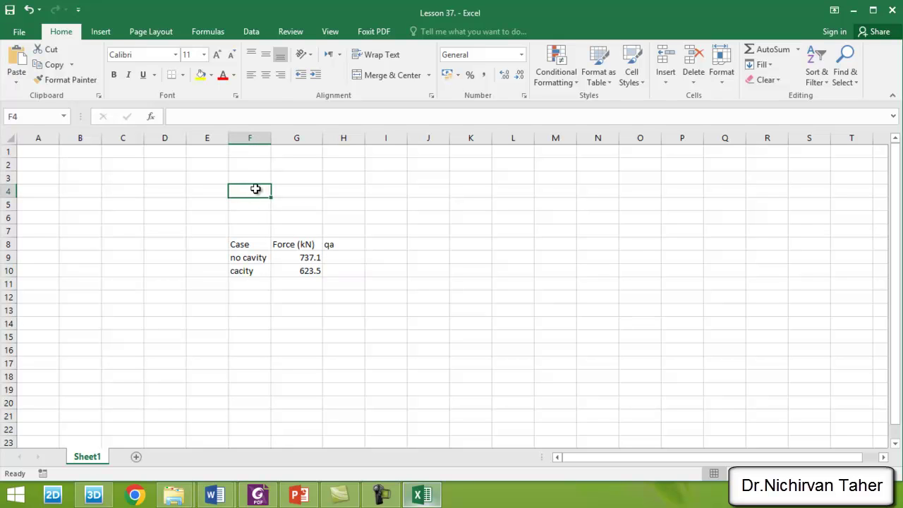
text(a)
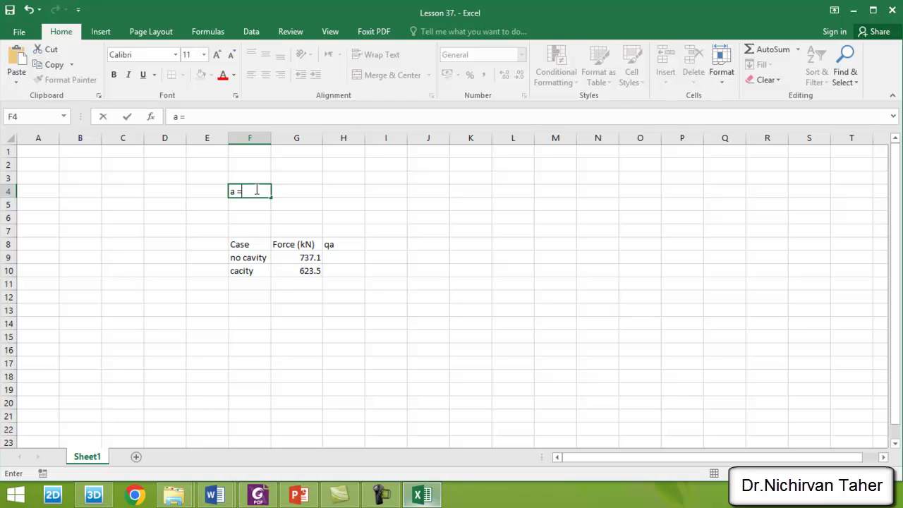
text( =4)
key(Return)
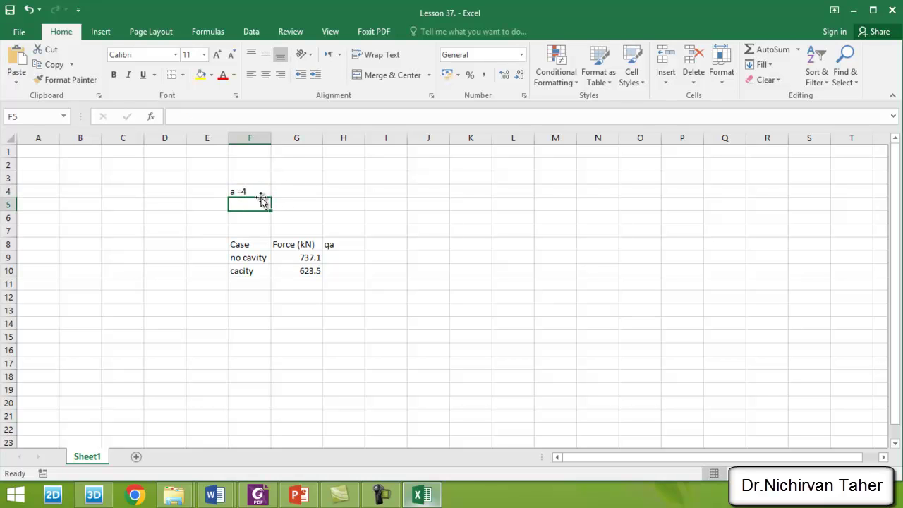
Step: Calculate qa for the no-cavity case in H9 with =G9/4 and fill the formula down to H10
click(345, 260)
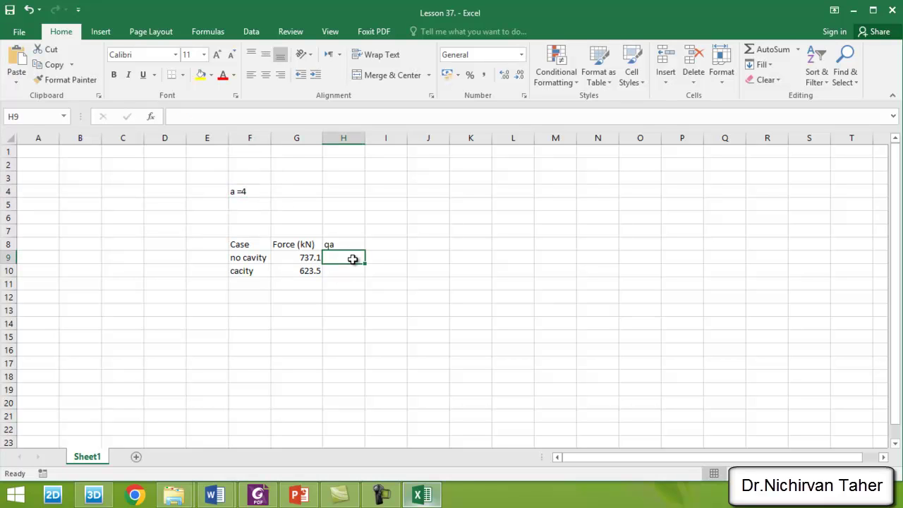
text(=)
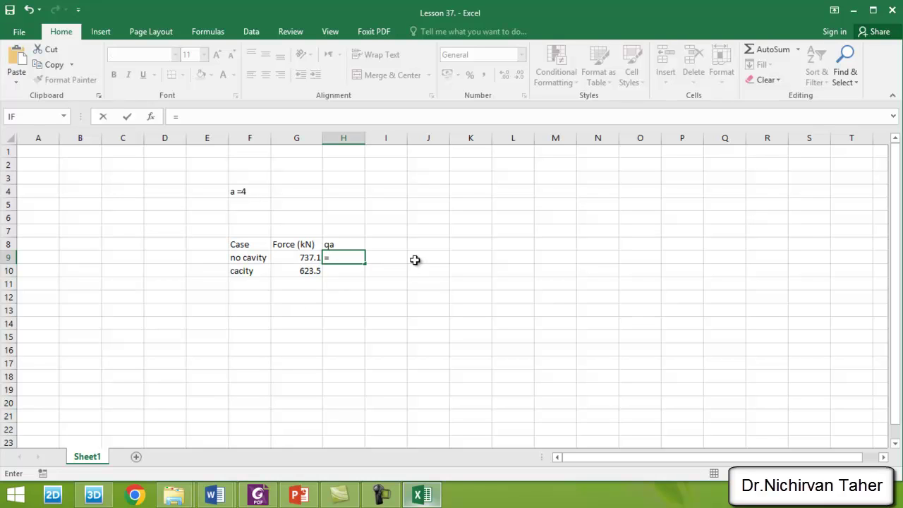
click(295, 259)
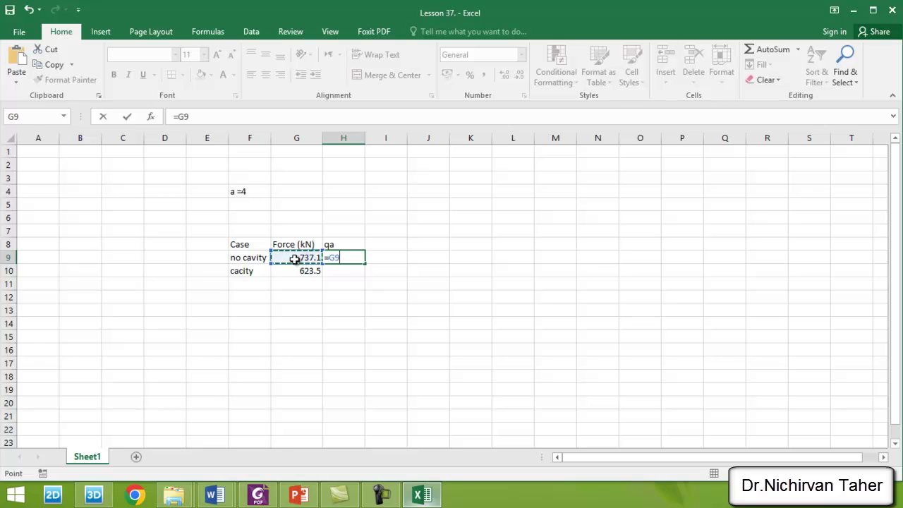
text(/4)
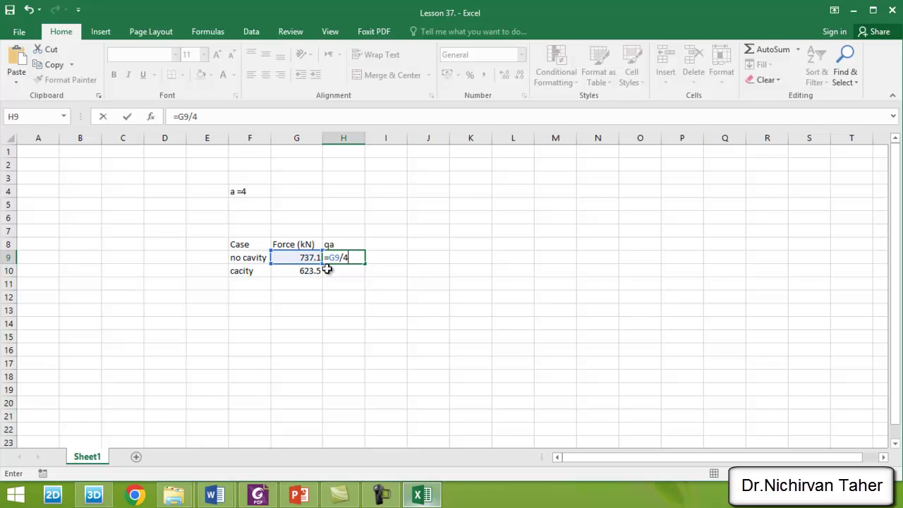
key(Return)
click(342, 257)
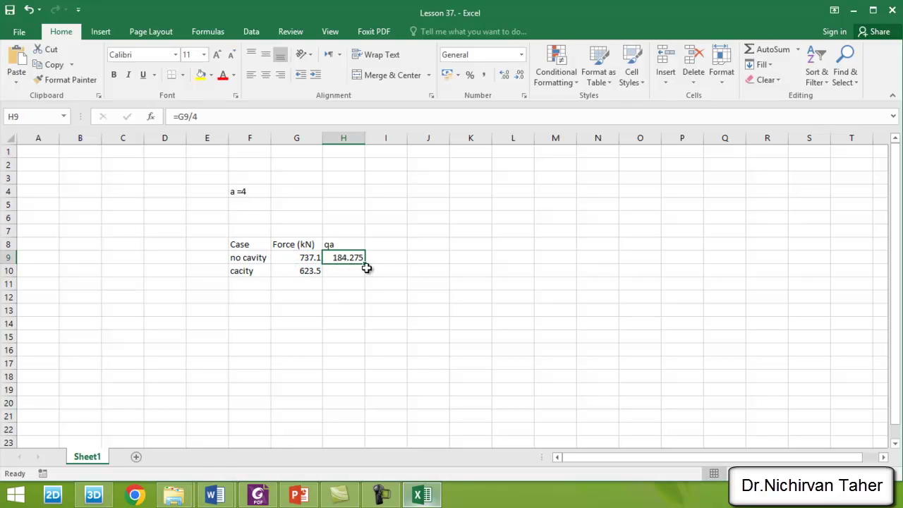
drag(366, 263, 366, 276)
click(410, 325)
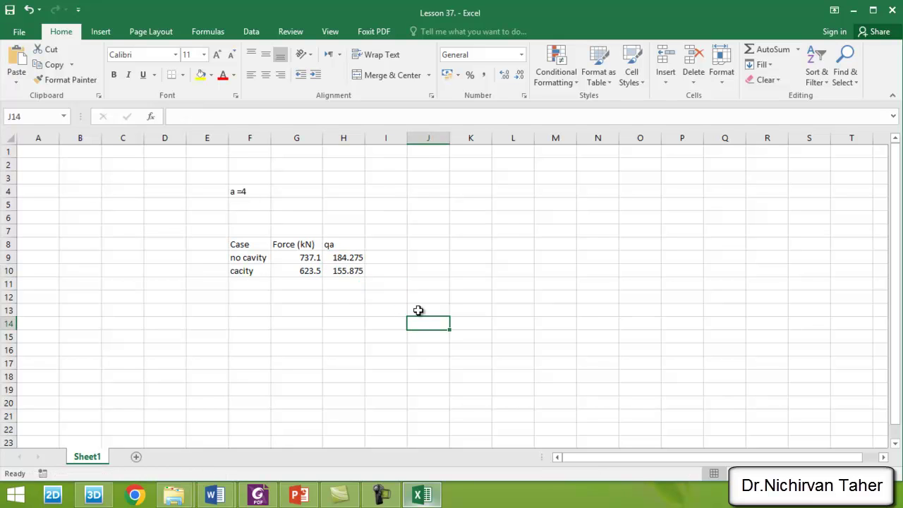
Step: Widen column H slightly and correct the case label in F10 to "Cavity"
drag(366, 139, 382, 138)
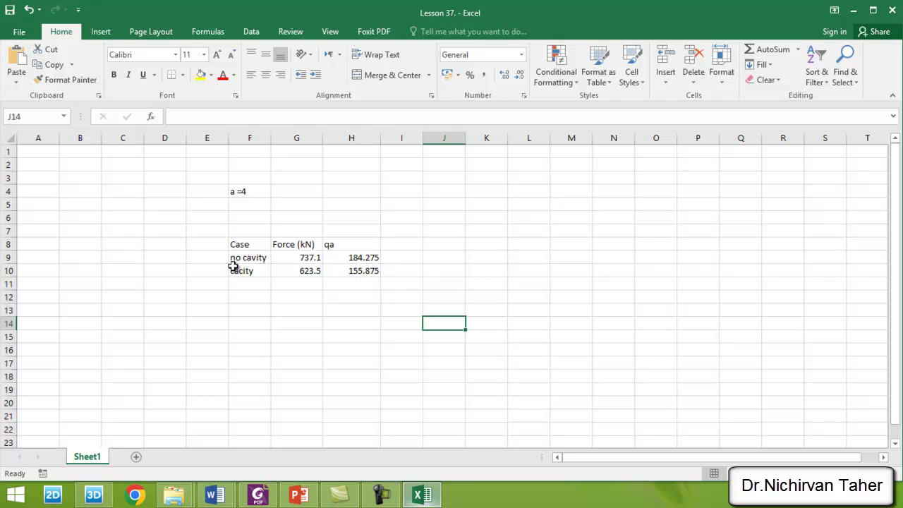
click(252, 281)
click(256, 270)
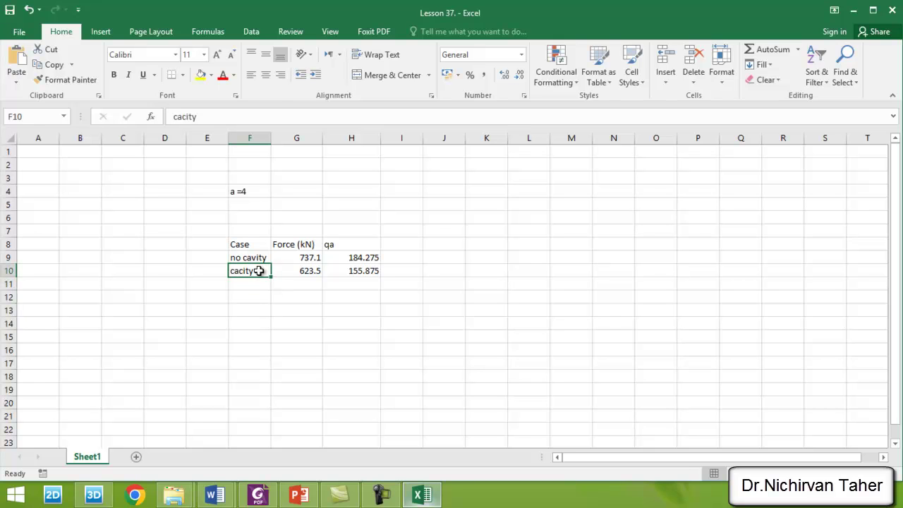
text(Cav)
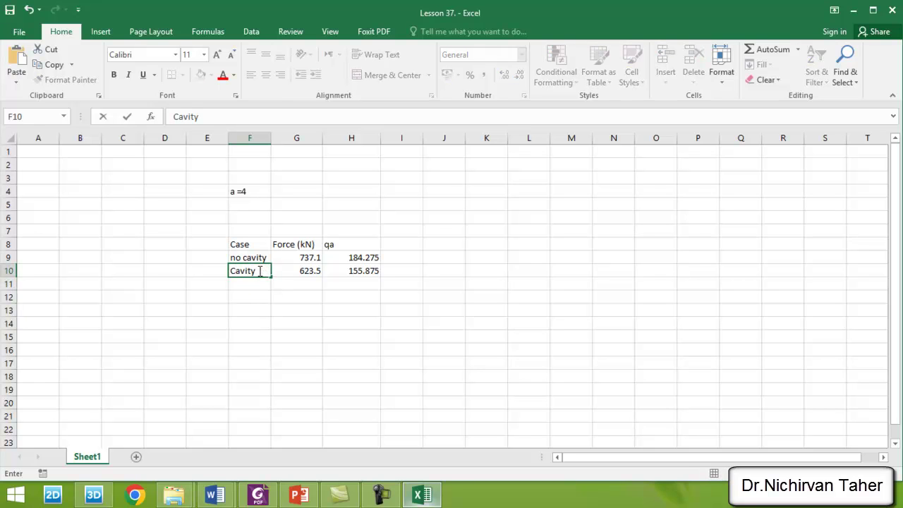
text(ity)
click(270, 301)
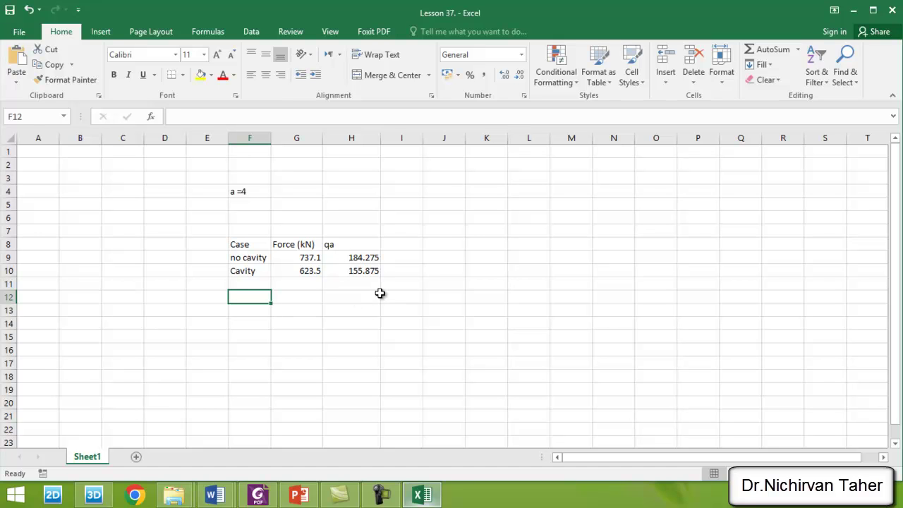
Step: Add the unit to the header in H8 so that it reads "qa (kN/m2)"
double_click(367, 244)
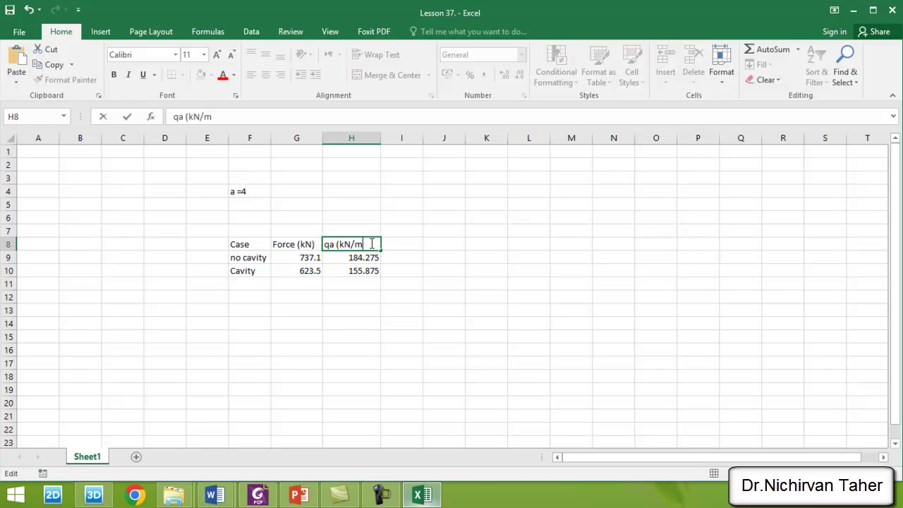
text((kN/m2))
key(Return)
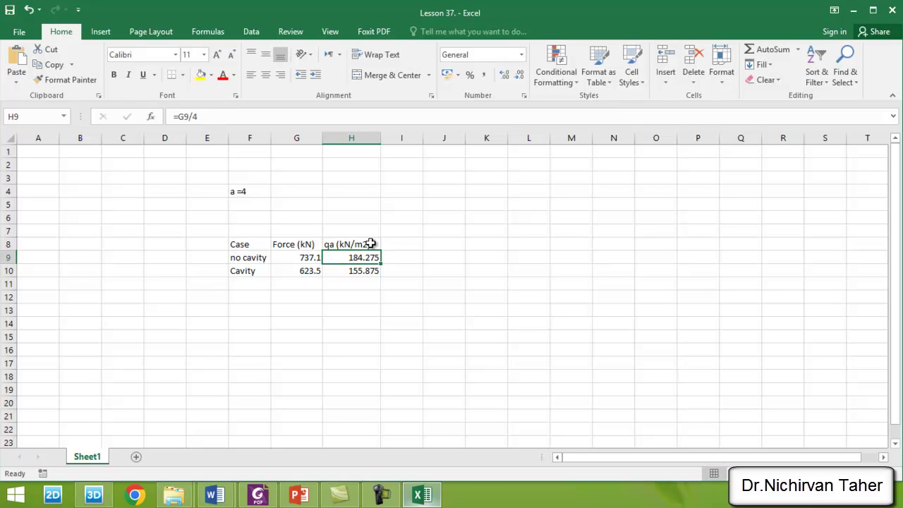
click(603, 273)
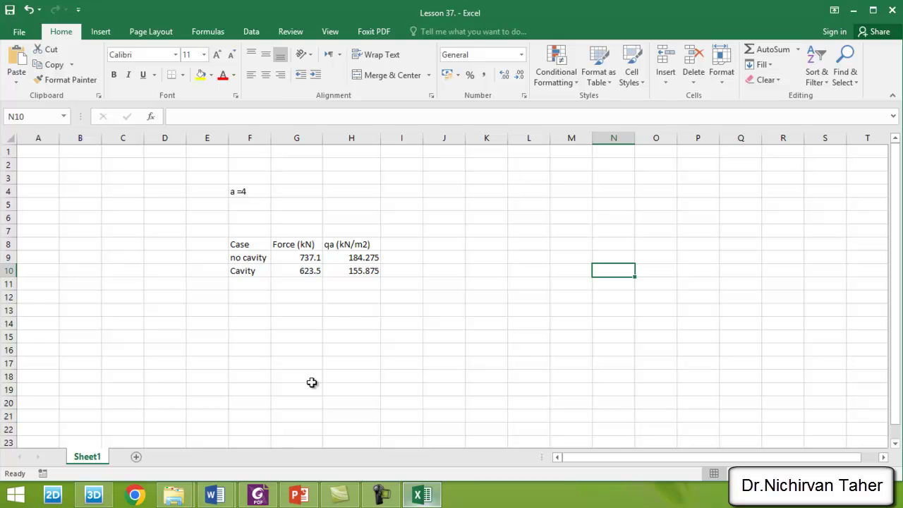
Step: Switch to PLAXIS 3D, close the Phases window and open the calculation results of qa [Phase_2] in PLAXIS 3D Output
click(94, 497)
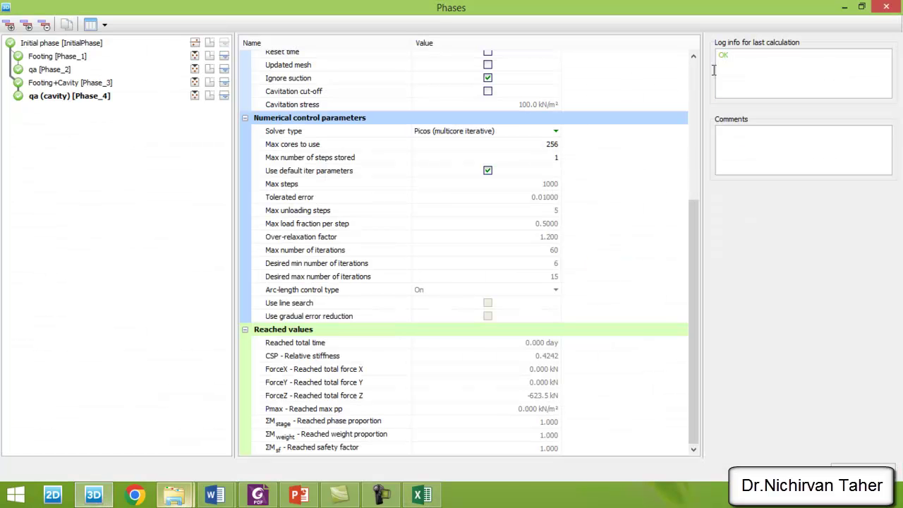
click(886, 7)
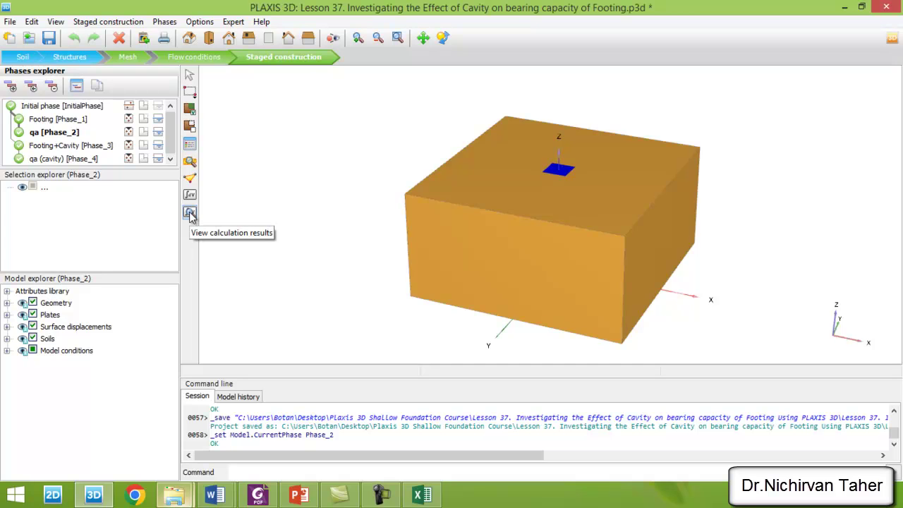
click(189, 213)
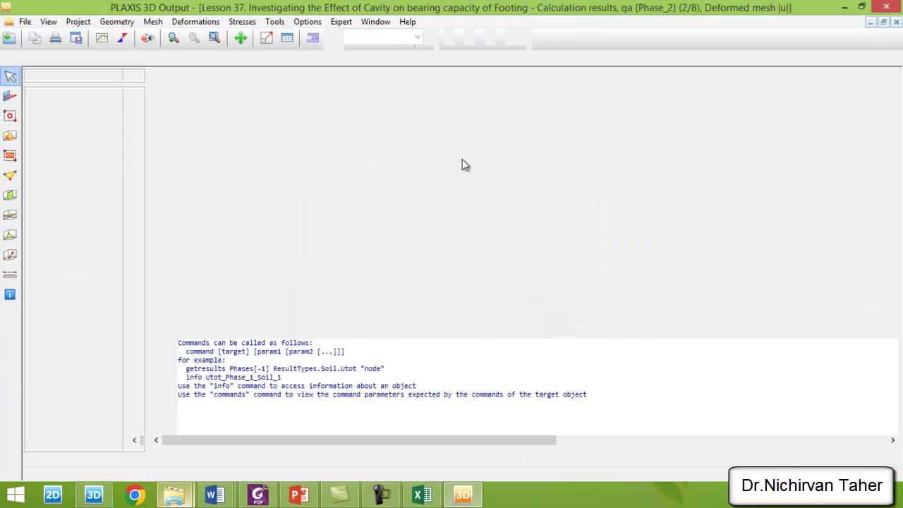
Step: Examine the deformed mesh of qa [Phase_2] around the footing from an oblique view above the soil block
drag(517, 311, 493, 450)
scroll(497, 229, up, 3)
scroll(337, 130, down, 2)
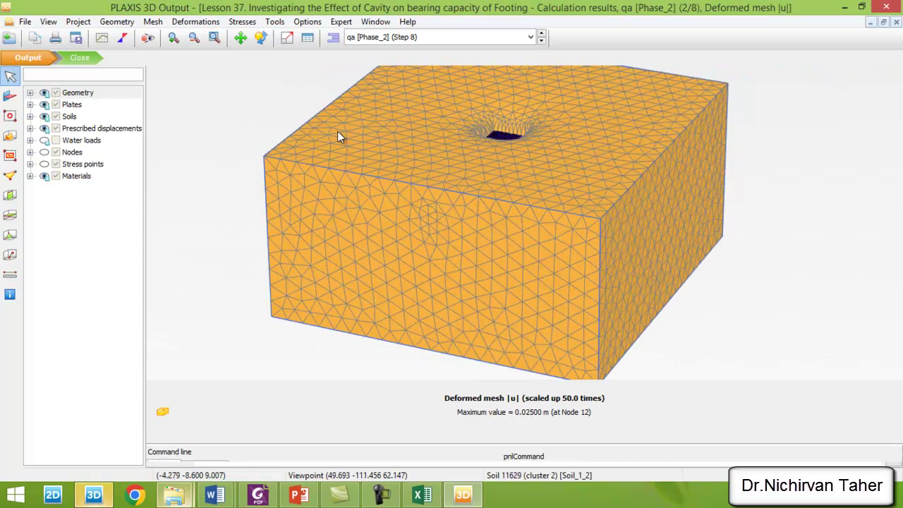
click(261, 37)
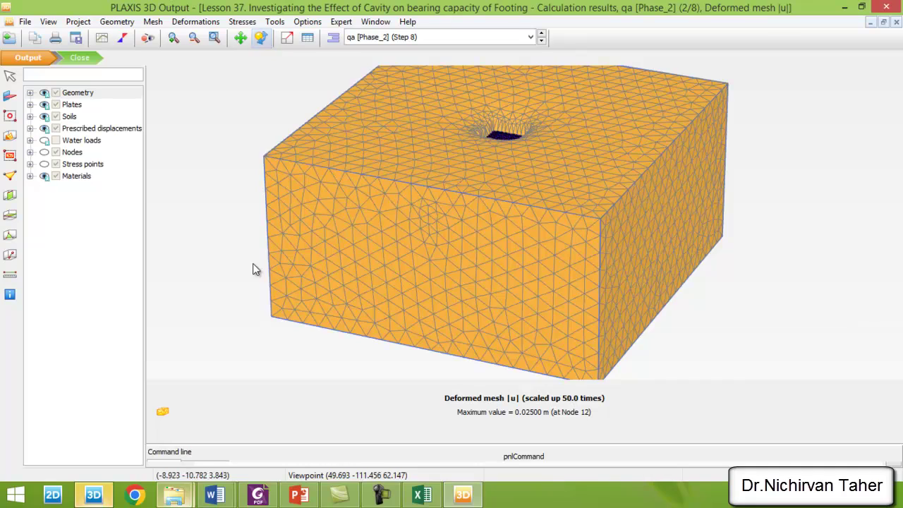
drag(252, 264, 230, 282)
key(Escape)
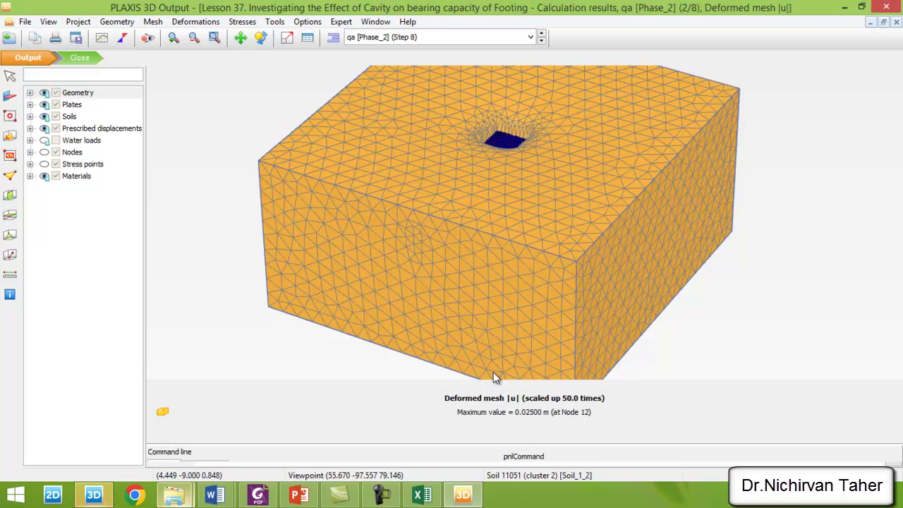
ctrl+right_drag(455, 242, 573, 445)
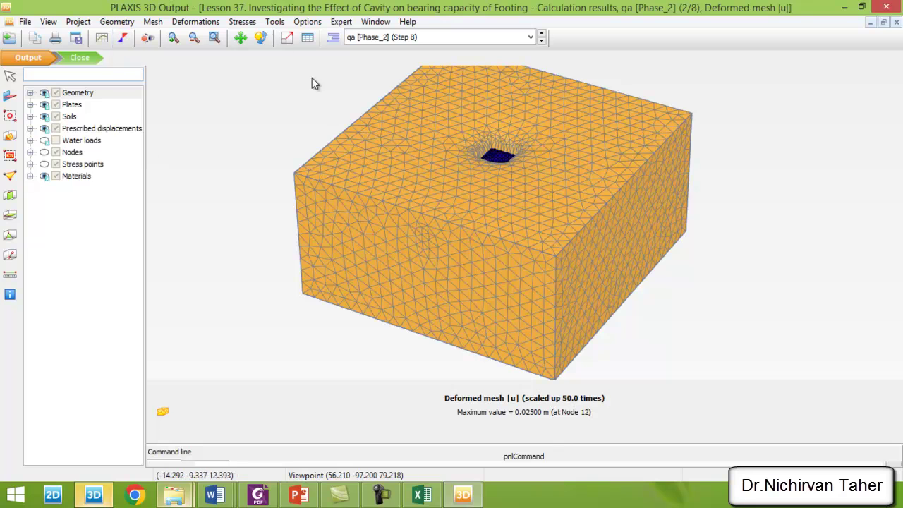
Step: Display the total displacements |u| of qa [Phase_2] on the soil block
click(195, 23)
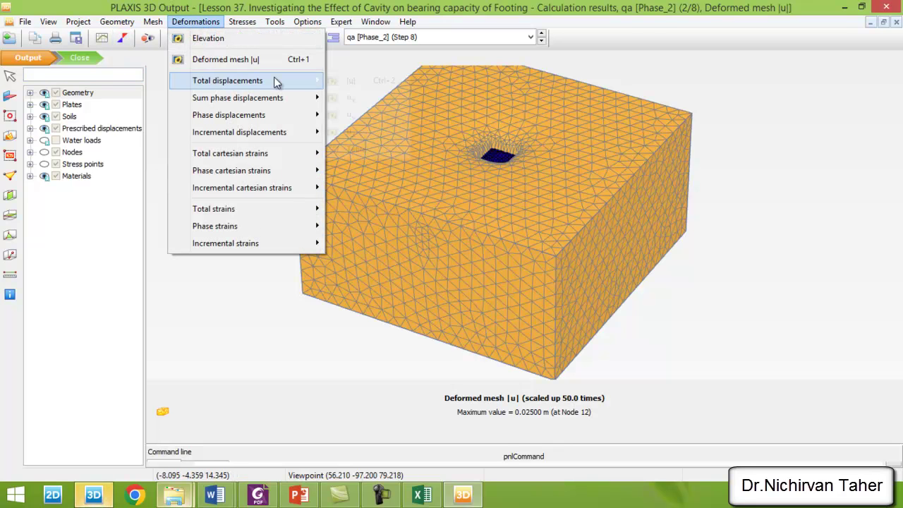
mouse_move(279, 81)
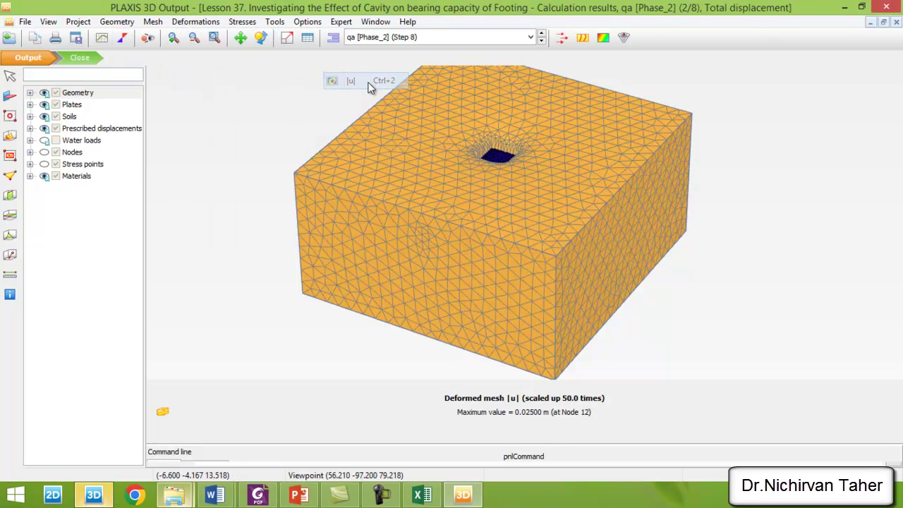
click(370, 83)
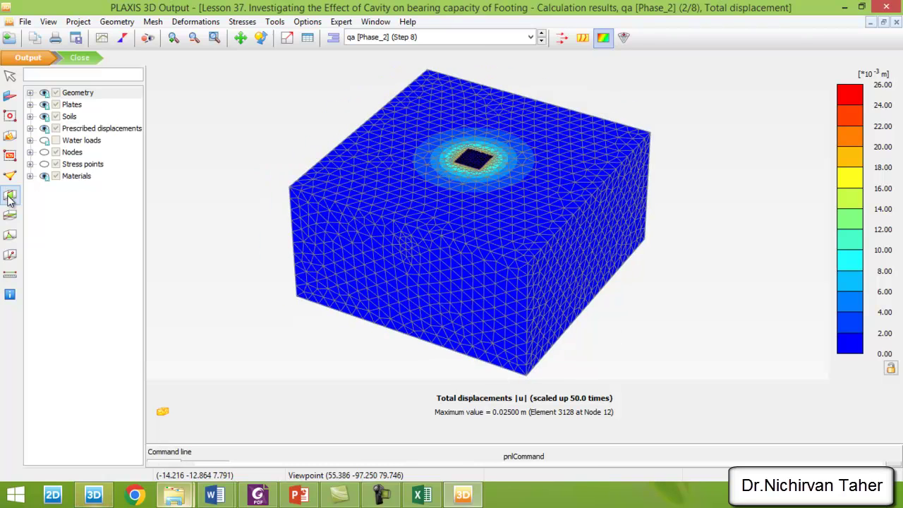
Step: Cut a vertical cross section across the full soil block through the footing, roughly parallel to X, and view it face-on
click(10, 197)
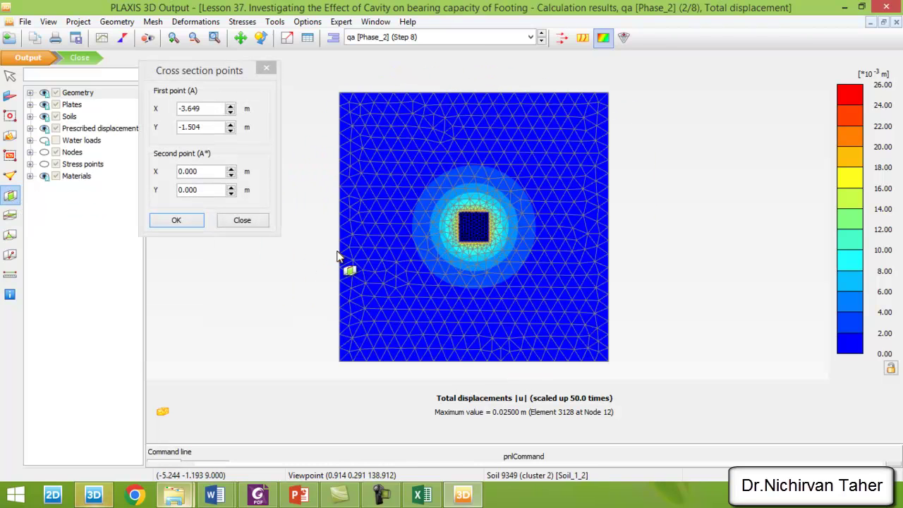
click(328, 232)
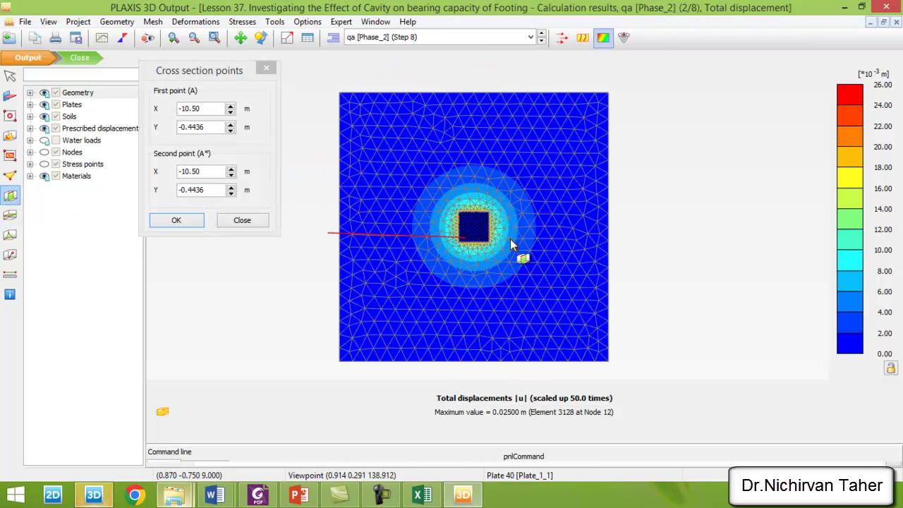
click(630, 224)
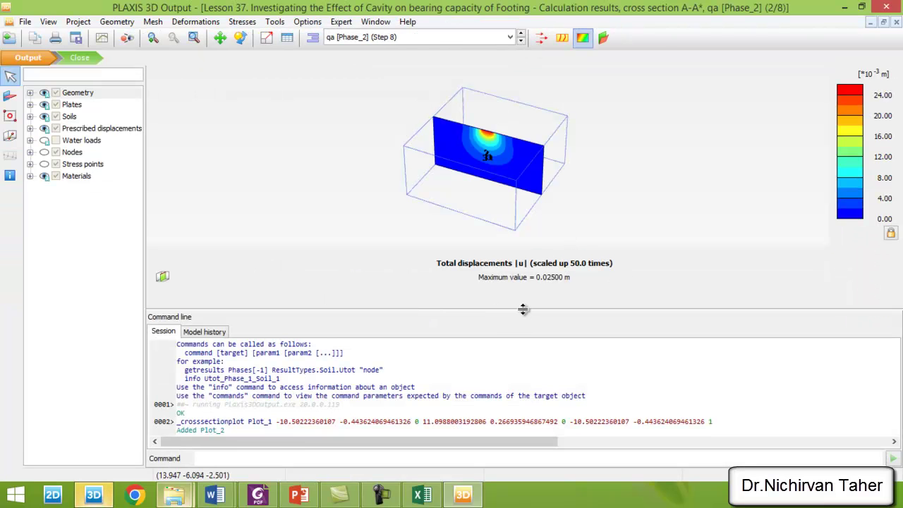
drag(523, 309, 518, 462)
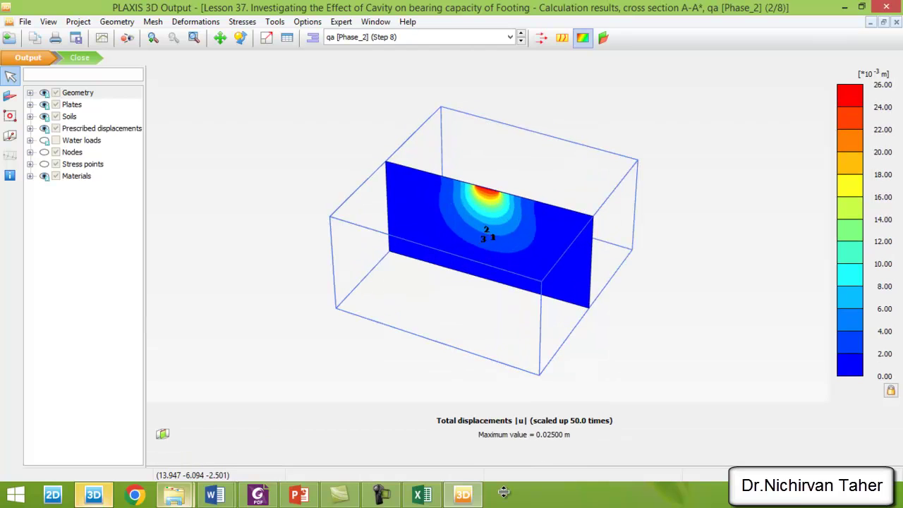
click(240, 37)
drag(289, 205, 366, 259)
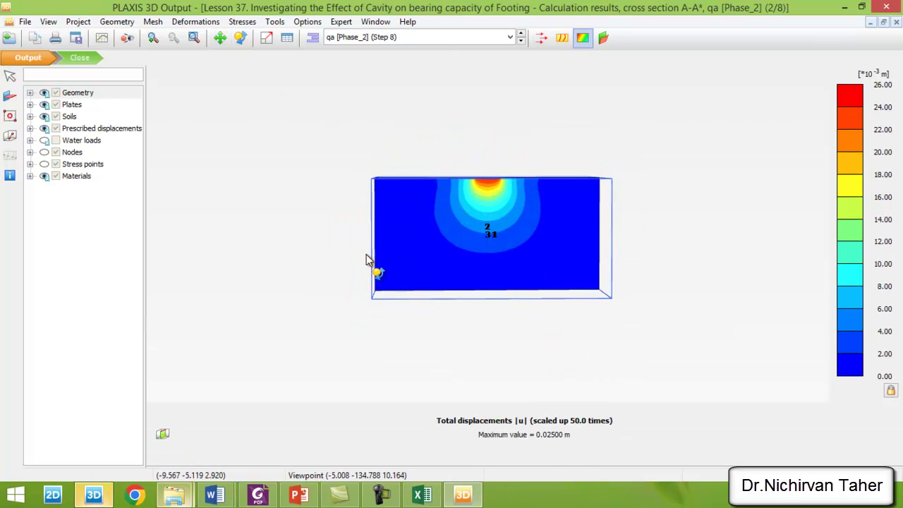
scroll(525, 203, up, 3)
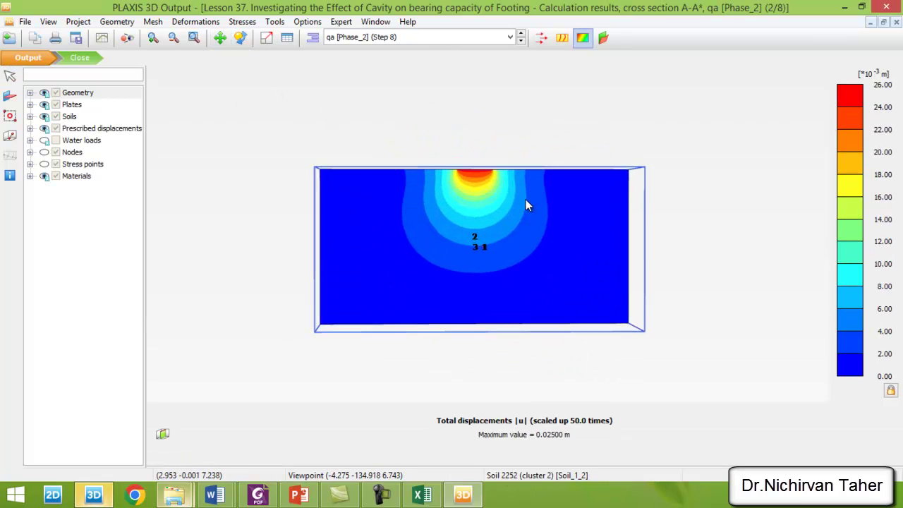
click(442, 38)
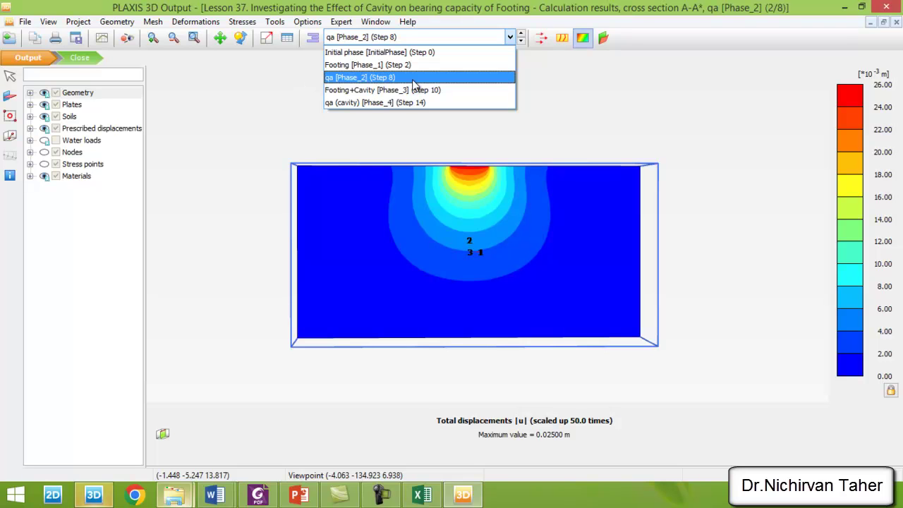
key(Escape)
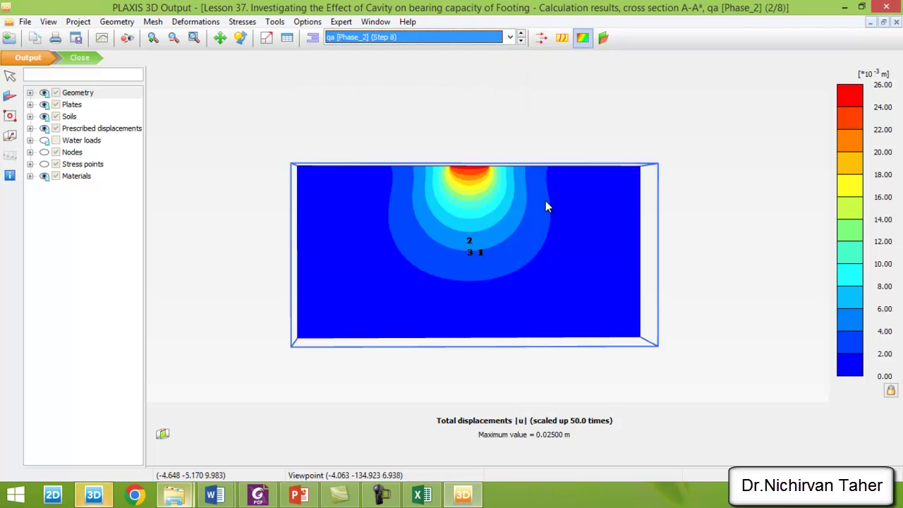
key(Up)
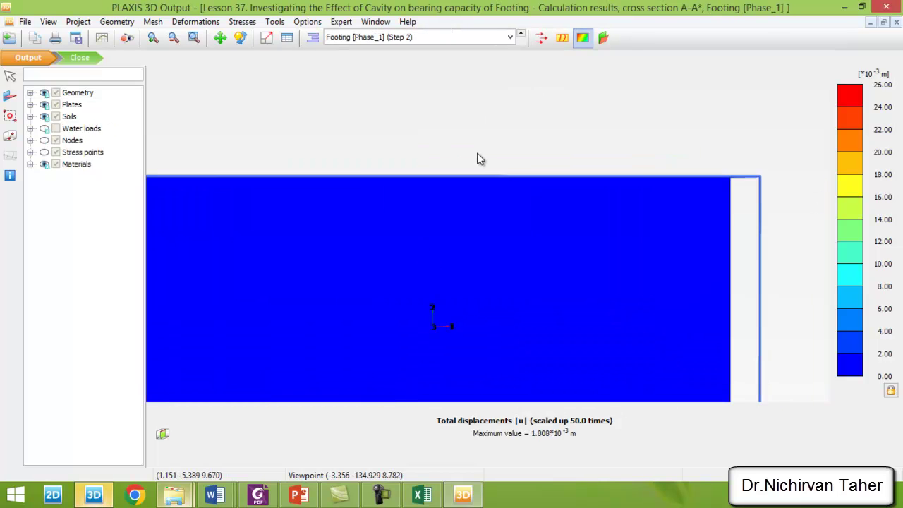
click(562, 37)
click(432, 41)
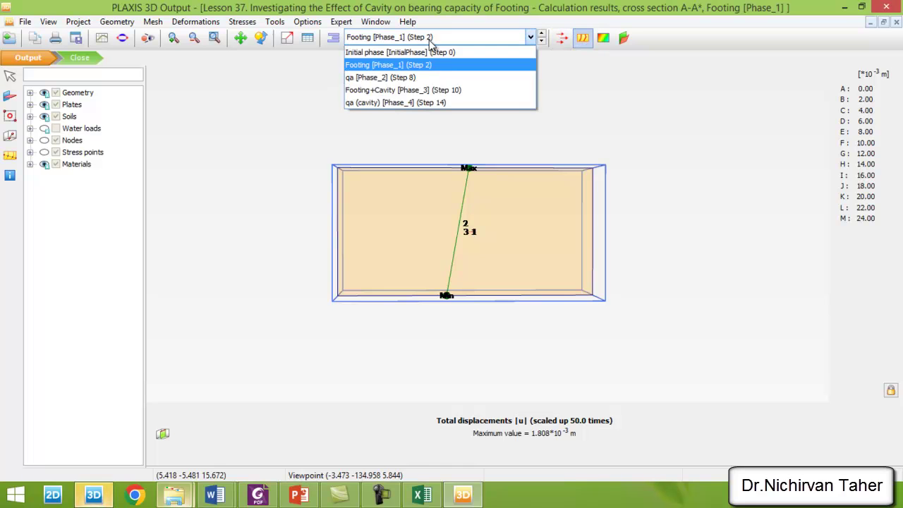
click(423, 76)
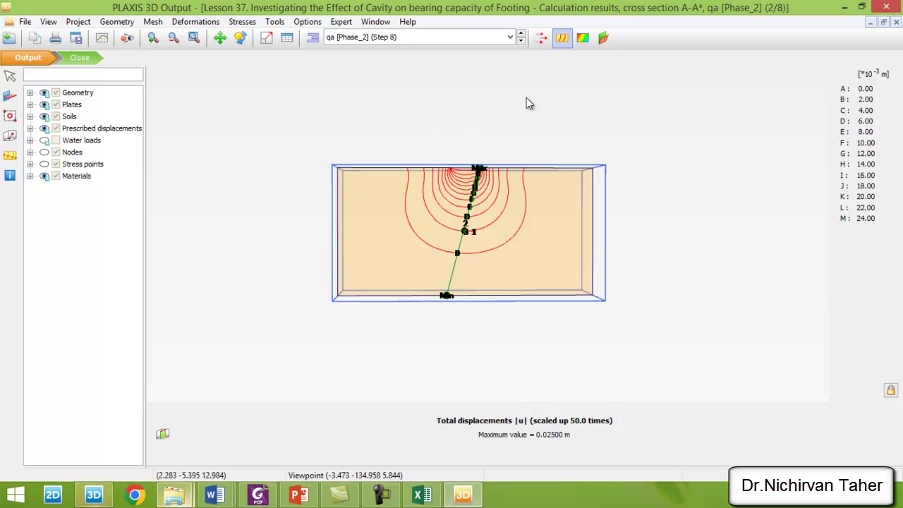
click(583, 38)
scroll(435, 132, up, 1)
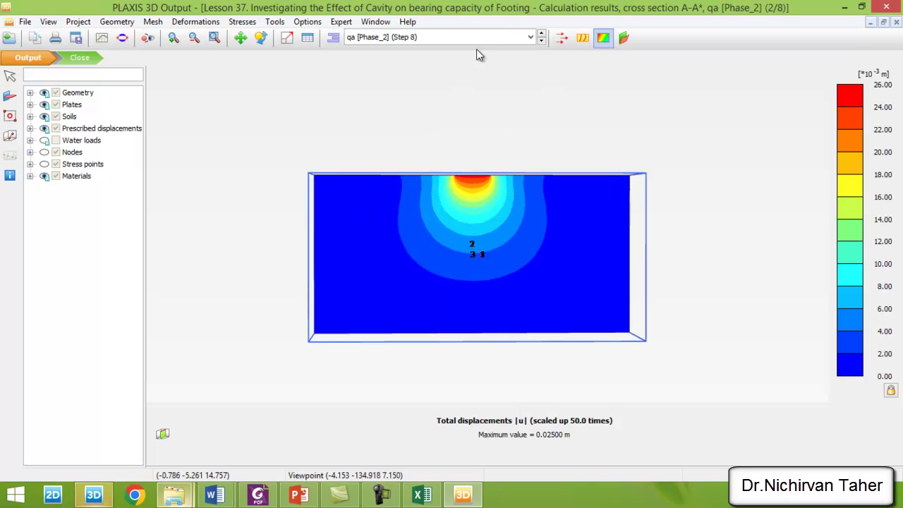
Step: Switch the cross section to qa (cavity) [Phase_4] and examine the total displacement contours between the footing and the cavity
click(462, 38)
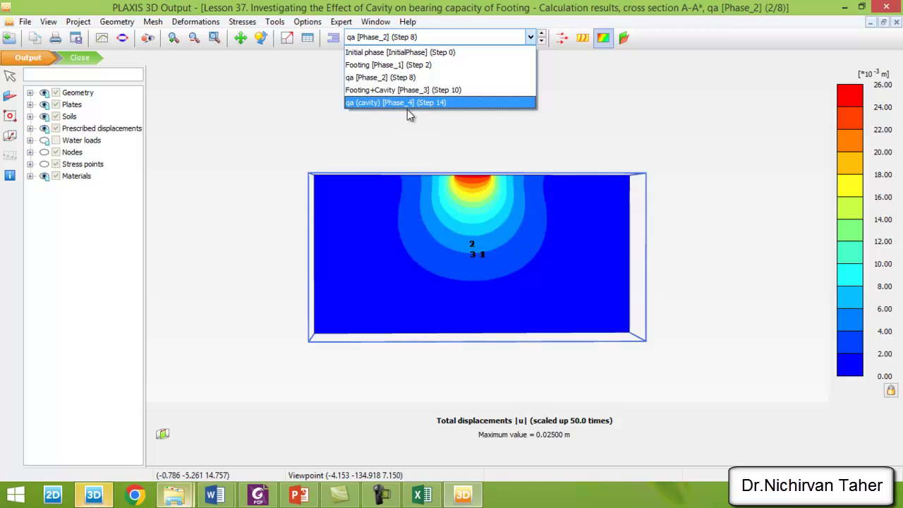
click(369, 103)
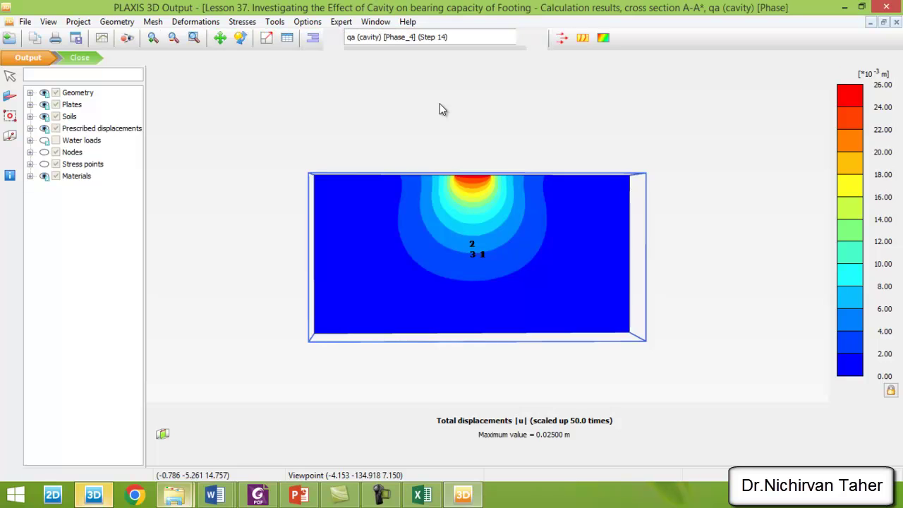
scroll(483, 178, up, 2)
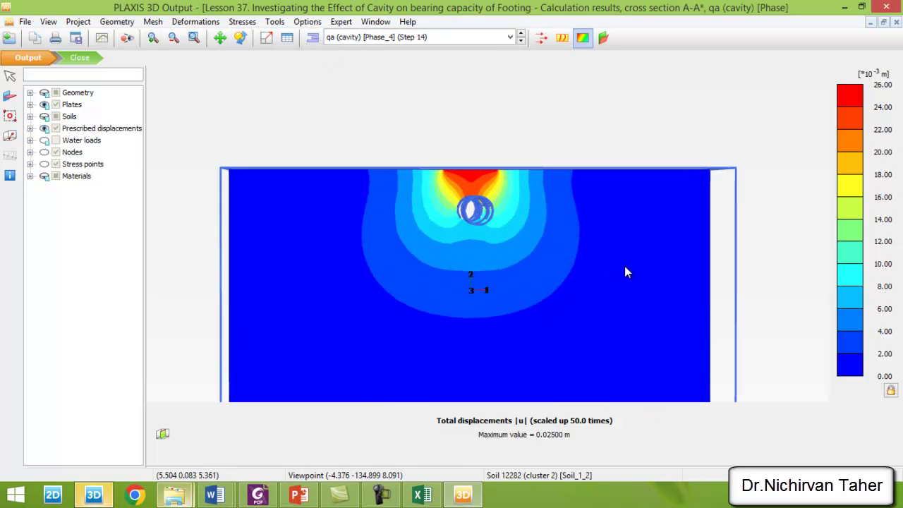
ctrl+right_drag(625, 267, 617, 269)
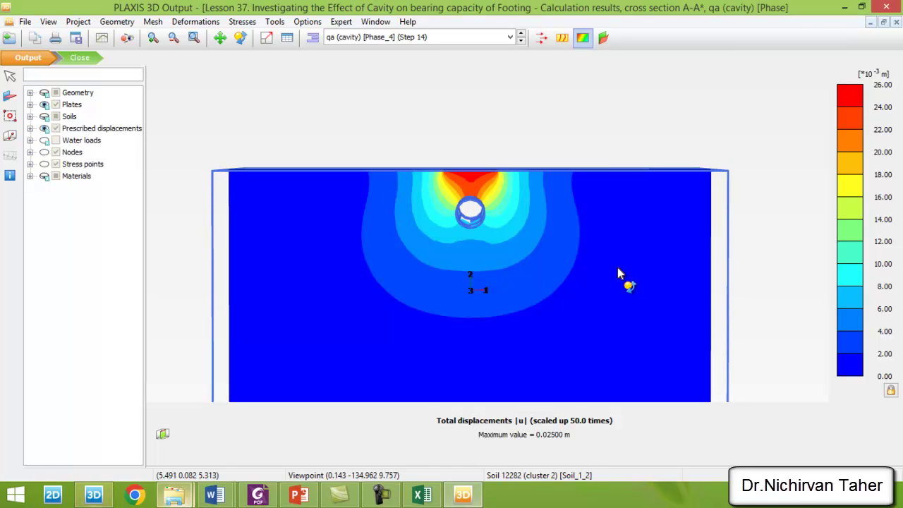
scroll(526, 177, up, 3)
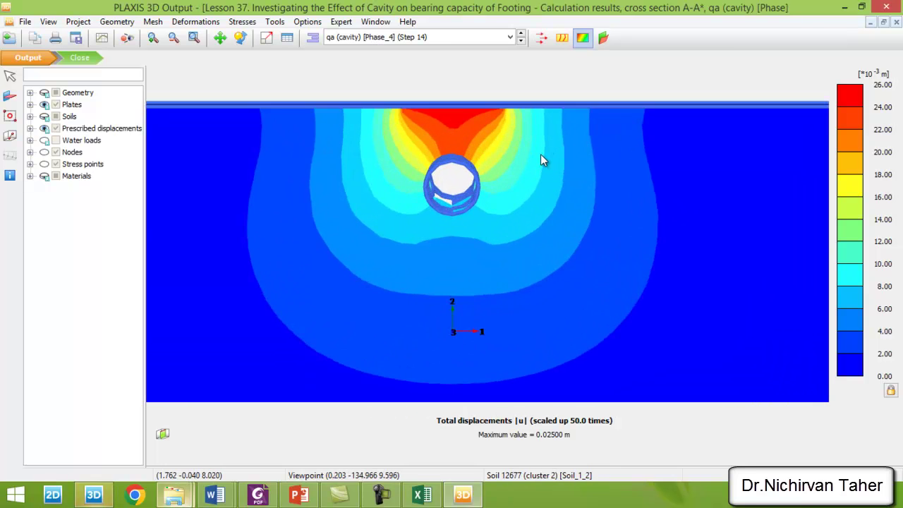
scroll(548, 290, down, 5)
ctrl+right_drag(528, 282, 346, 104)
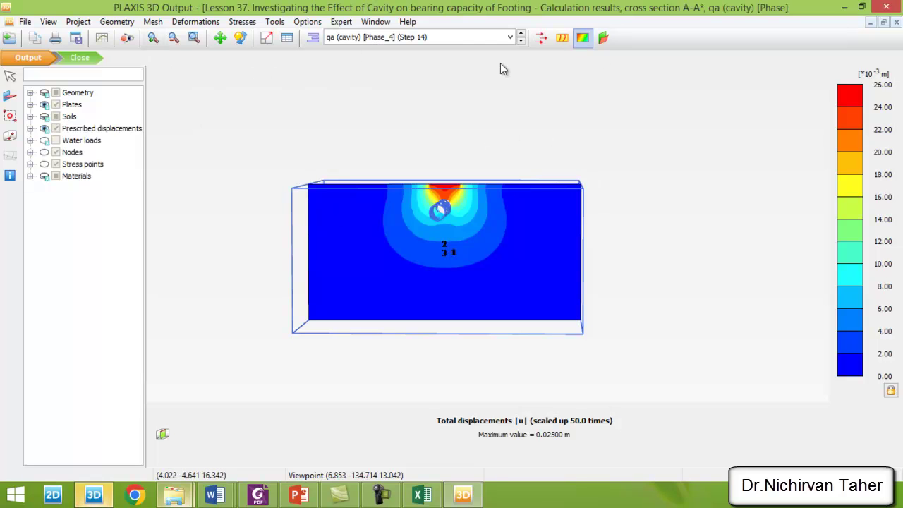
Step: Close the cross-section view and open the footing plate's results for qa (cavity) [Phase_4] in a separate structure view
click(381, 25)
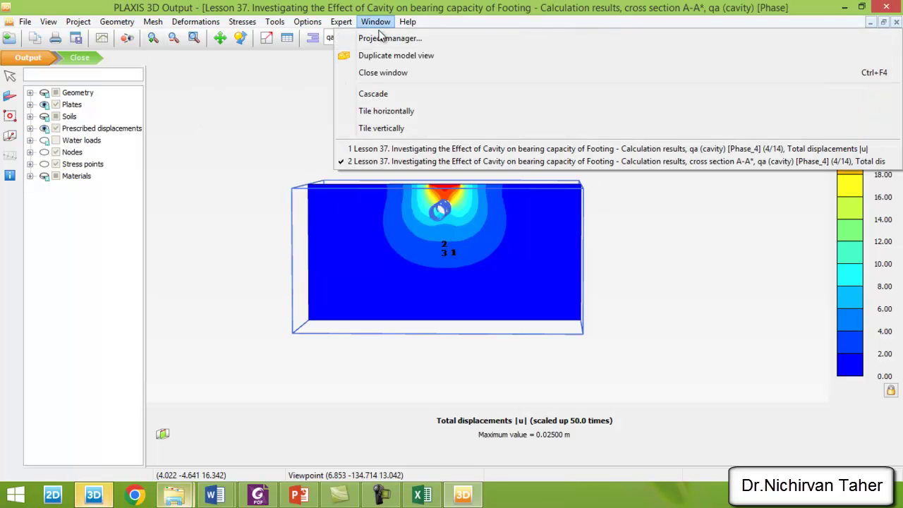
click(384, 73)
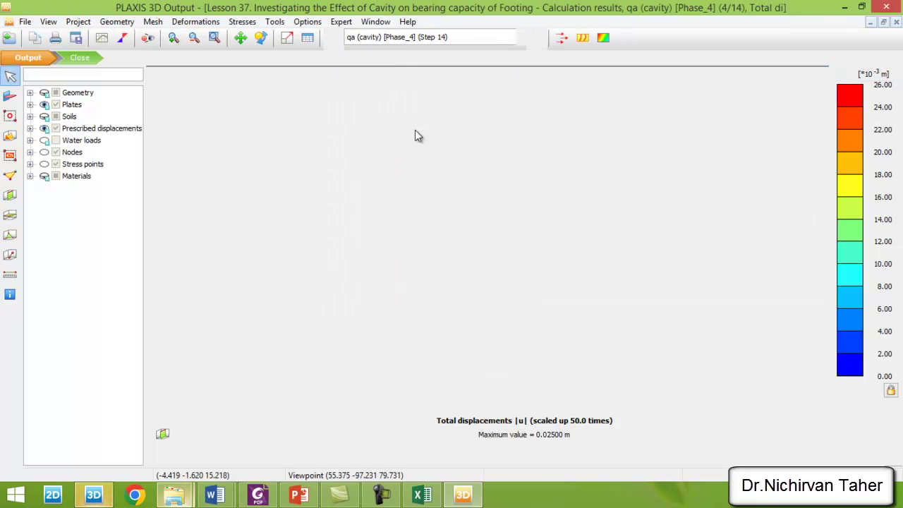
click(10, 98)
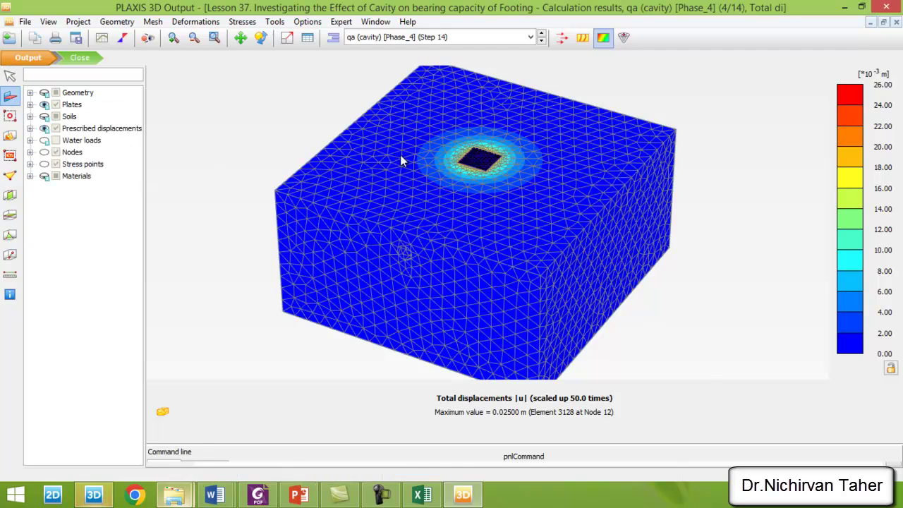
scroll(471, 141, up, 5)
double_click(484, 184)
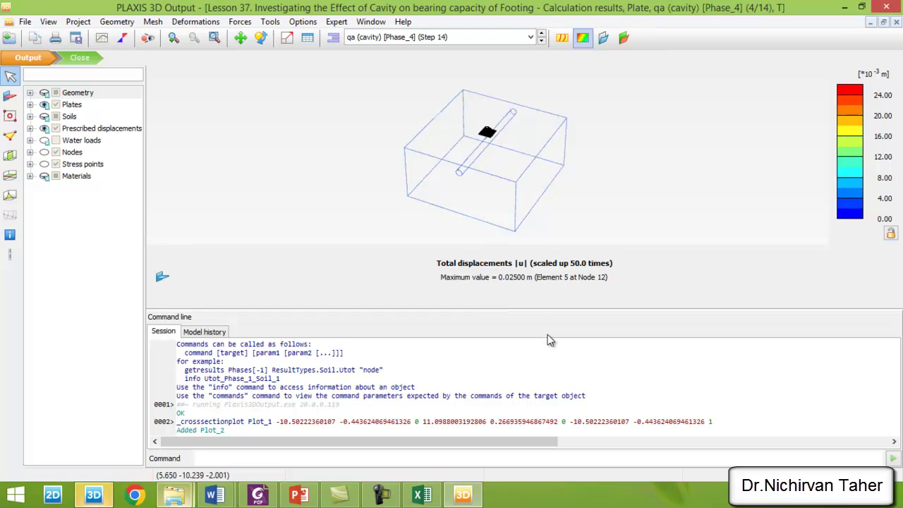
drag(551, 308, 540, 464)
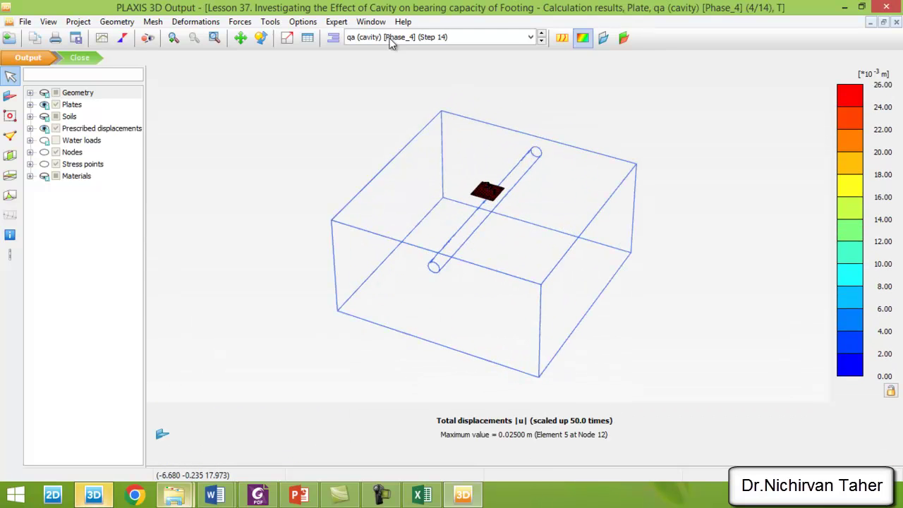
Step: Display the bending moments M11 of the footing plate for qa (cavity) [Phase_4]
click(236, 22)
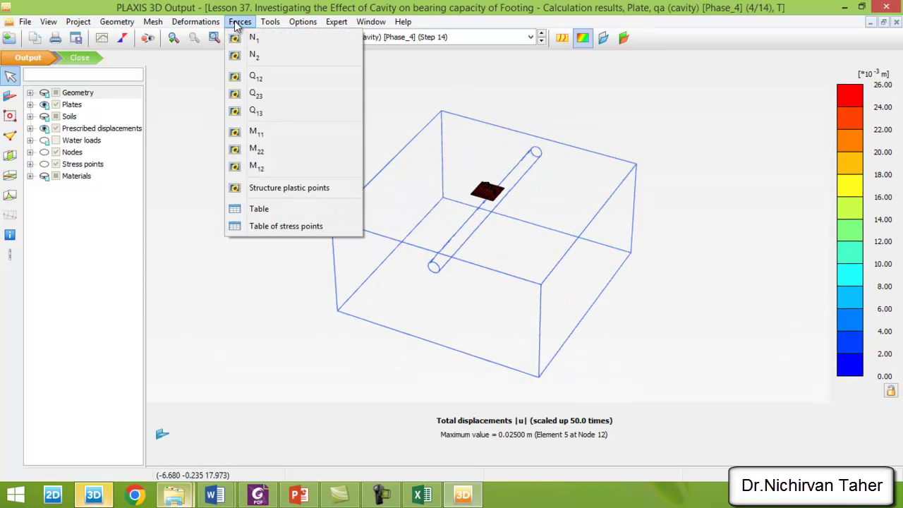
click(273, 133)
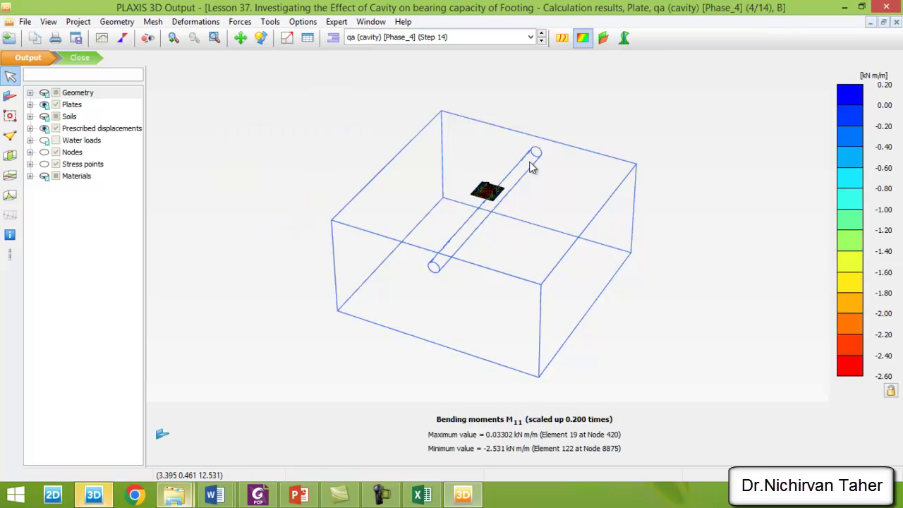
scroll(503, 169, up, 2)
scroll(503, 169, up, 3)
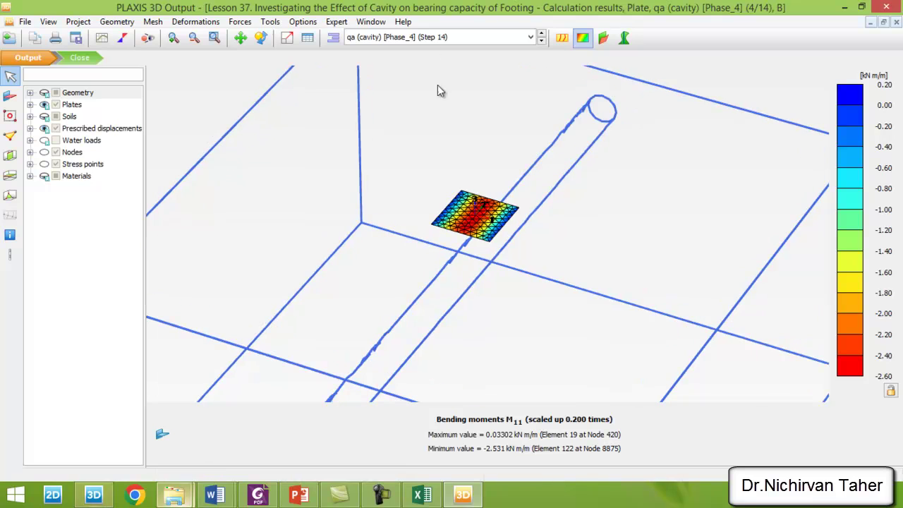
Step: Examine the M11 distribution on the footing plate above the cavity from a lower oblique angle
click(433, 37)
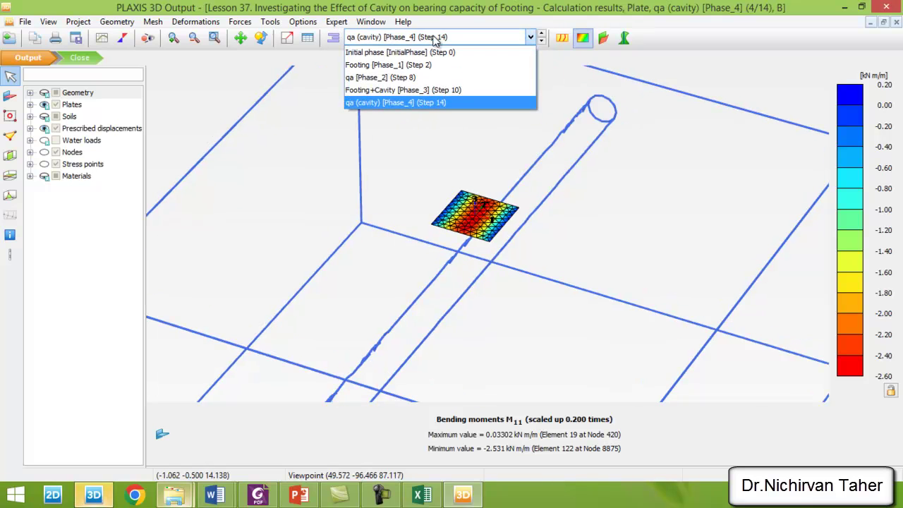
click(398, 102)
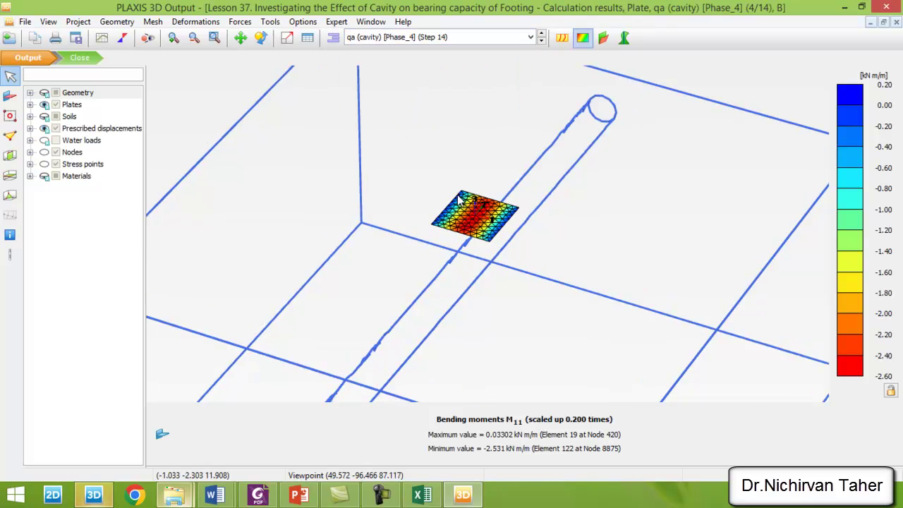
scroll(461, 261, down, 2)
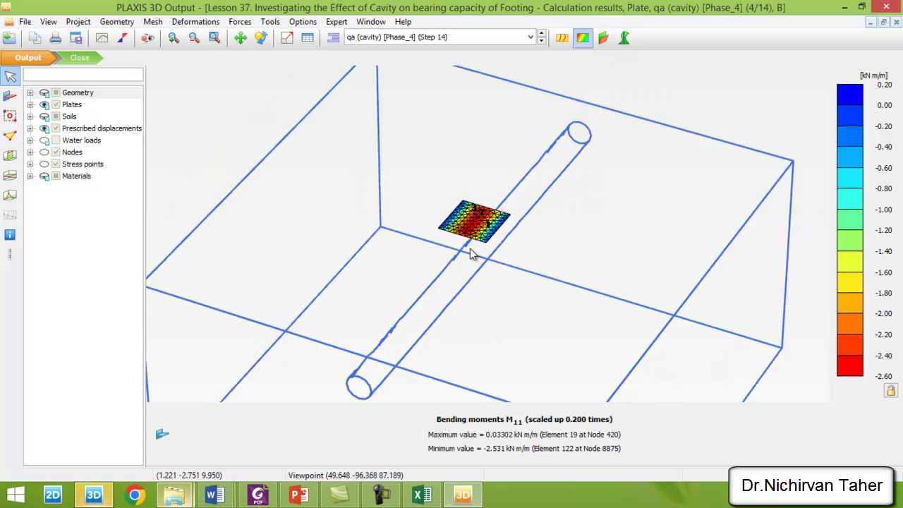
click(259, 37)
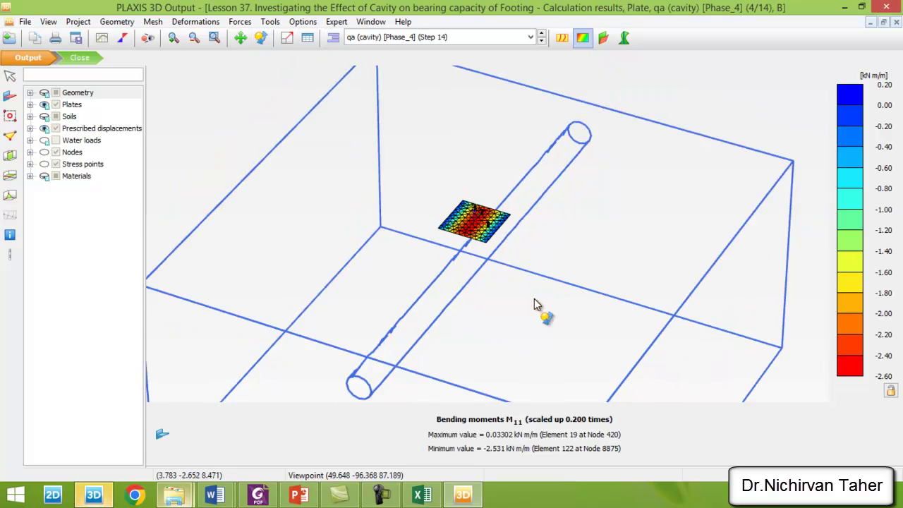
drag(536, 254, 518, 276)
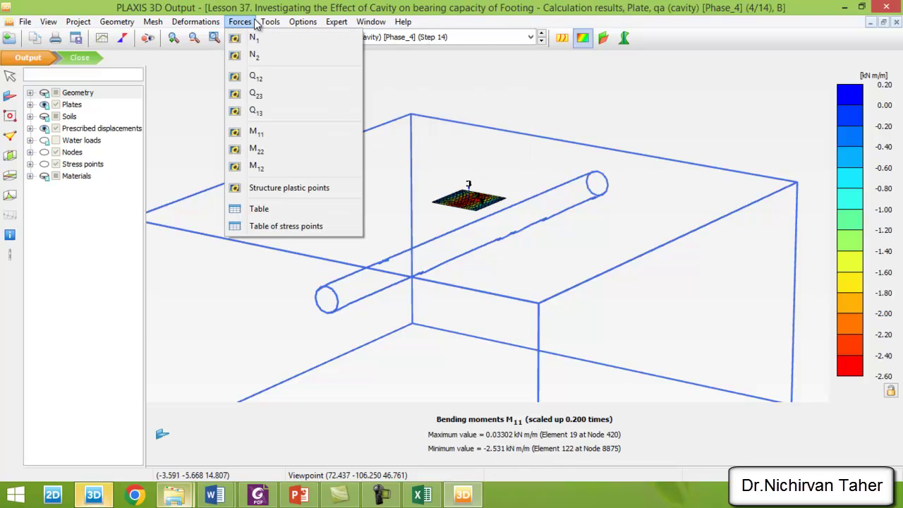
click(270, 171)
scroll(468, 203, up, 5)
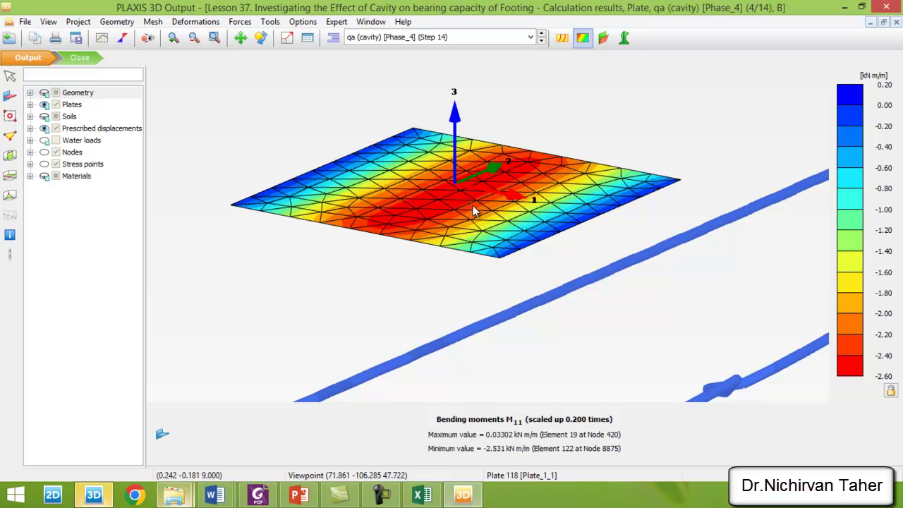
scroll(466, 195, down, 3)
Step: Display the footing plate's bending moments M22 and switch the results to qa [Phase_2] for comparison
click(240, 21)
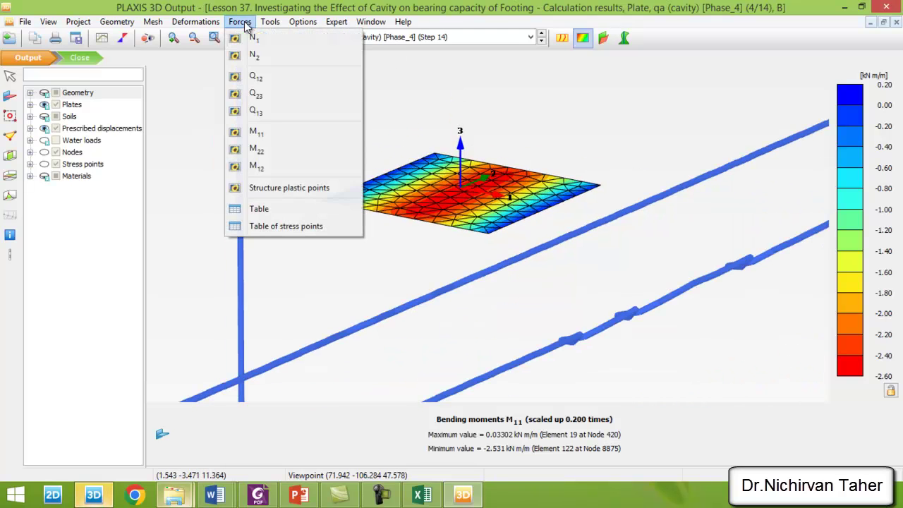
click(274, 157)
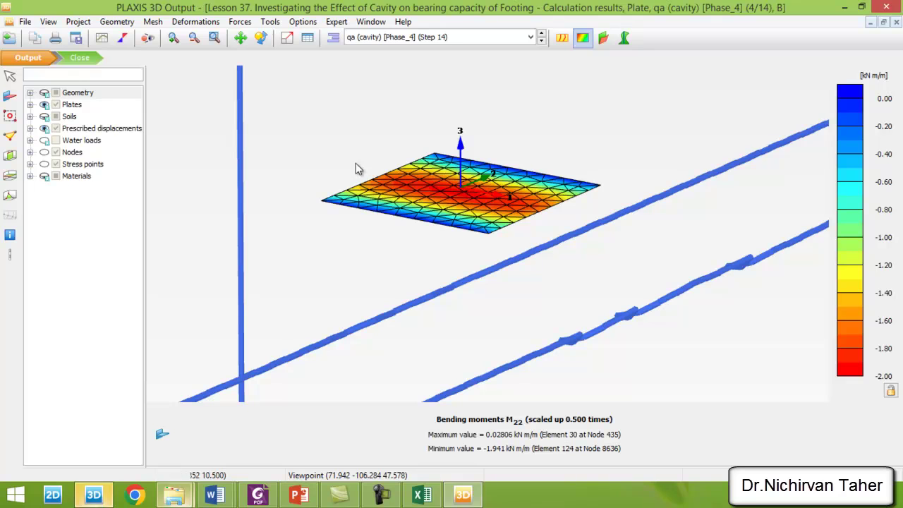
click(449, 38)
click(395, 77)
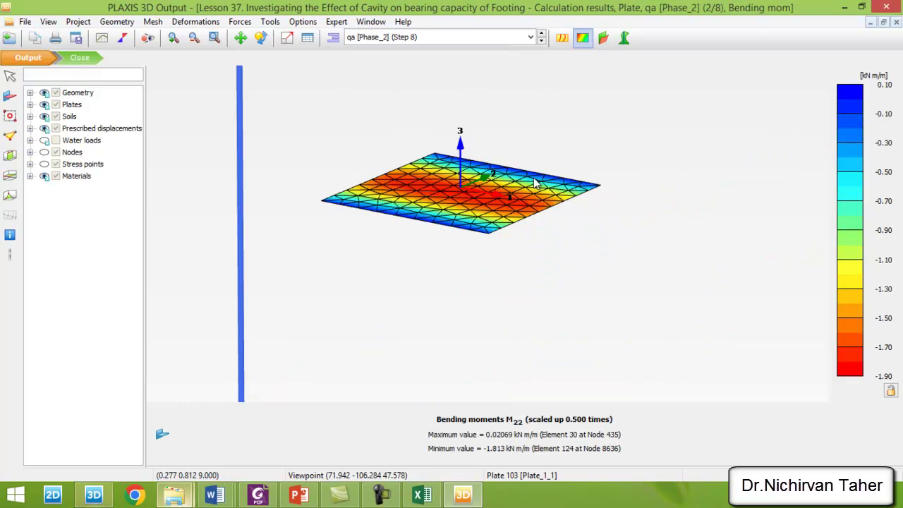
scroll(561, 194, down, 3)
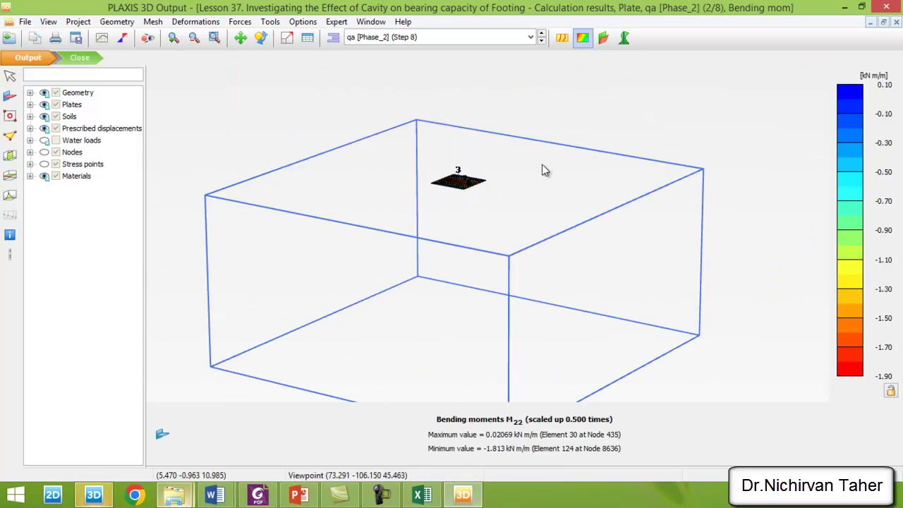
scroll(434, 106, down, 2)
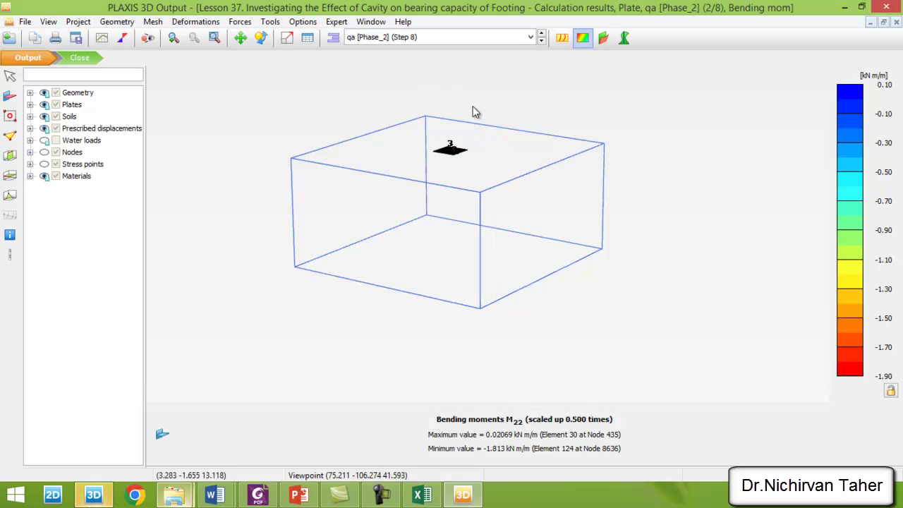